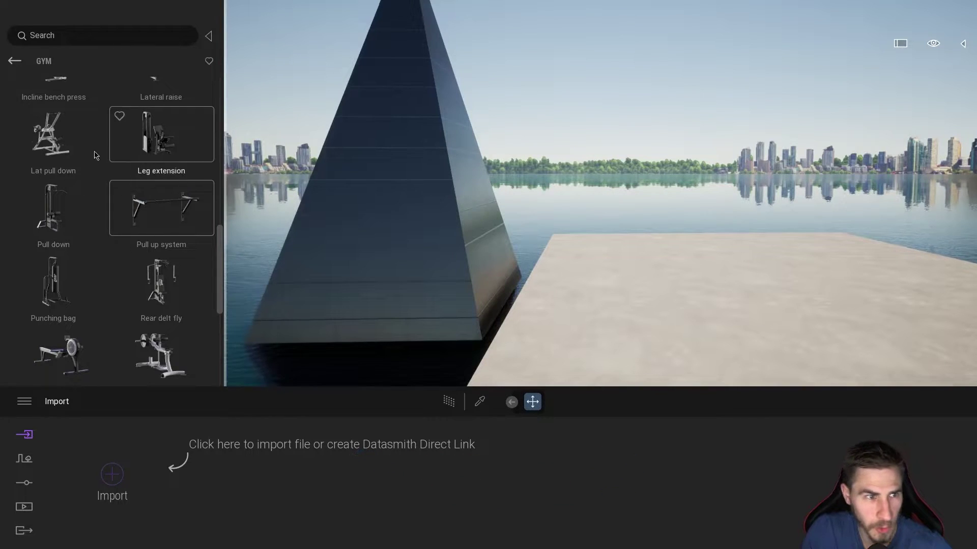
Browse the gym equipment assets and view the dark pyramid beside the concrete platform from several angles.
scroll(94, 168, up, 4)
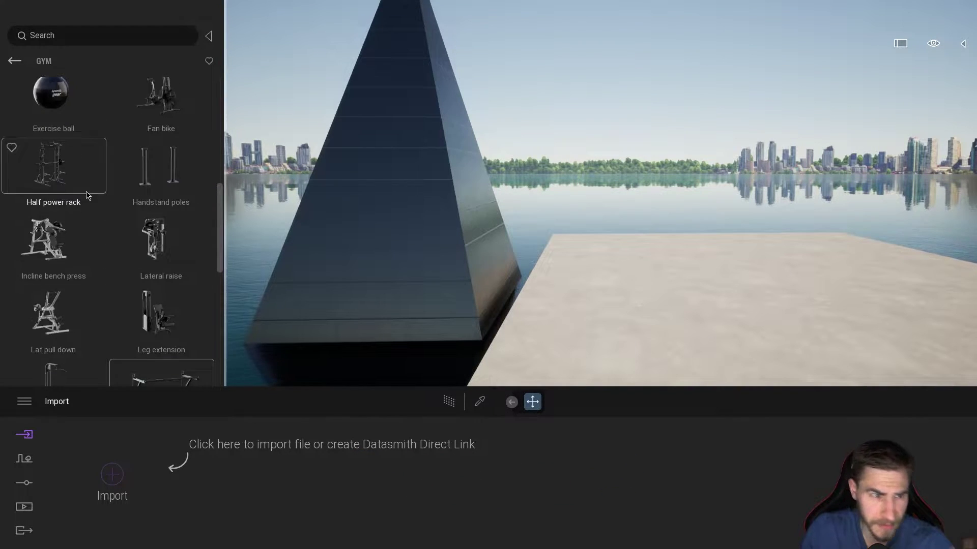
scroll(87, 196, down, 2)
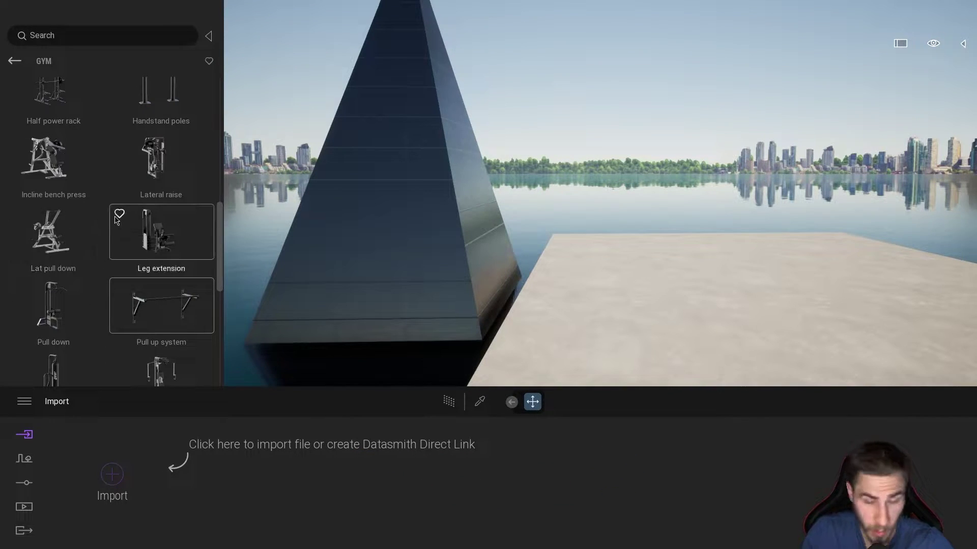
scroll(152, 168, down, 2)
right_drag(268, 92, 315, 137)
right_drag(557, 259, 532, 247)
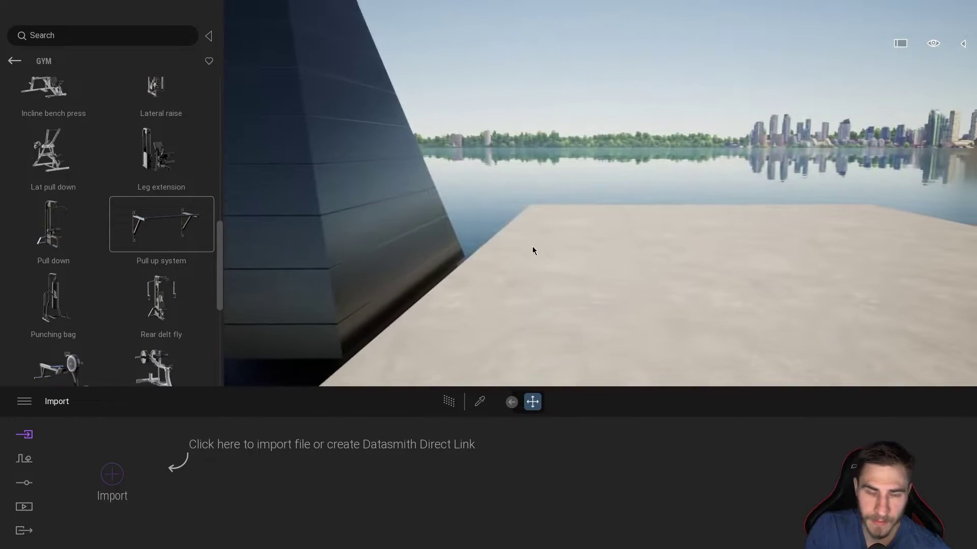
right_drag(406, 297, 428, 288)
key(a)
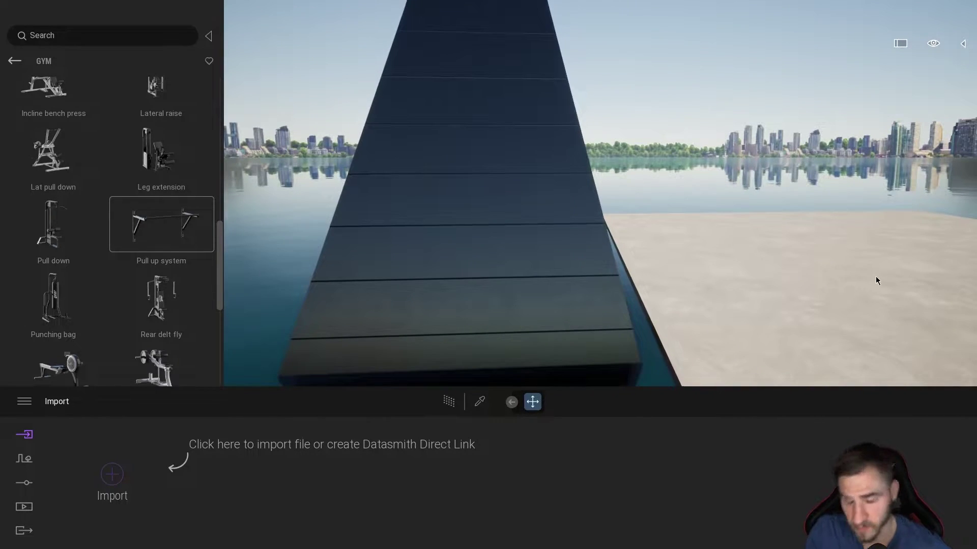
key(s)
right_drag(622, 232, 708, 232)
key(w)
key(a)
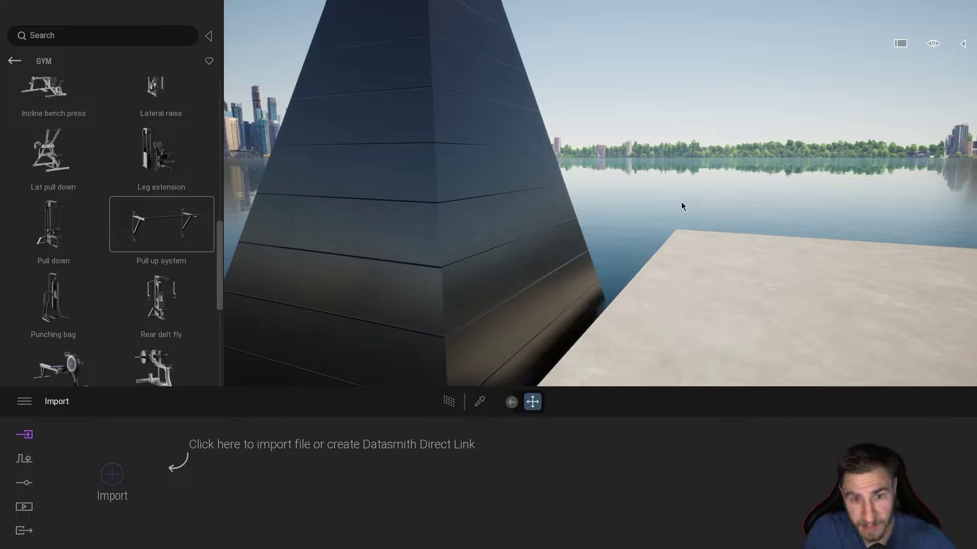
key(a)
key(s)
right_drag(693, 285, 763, 306)
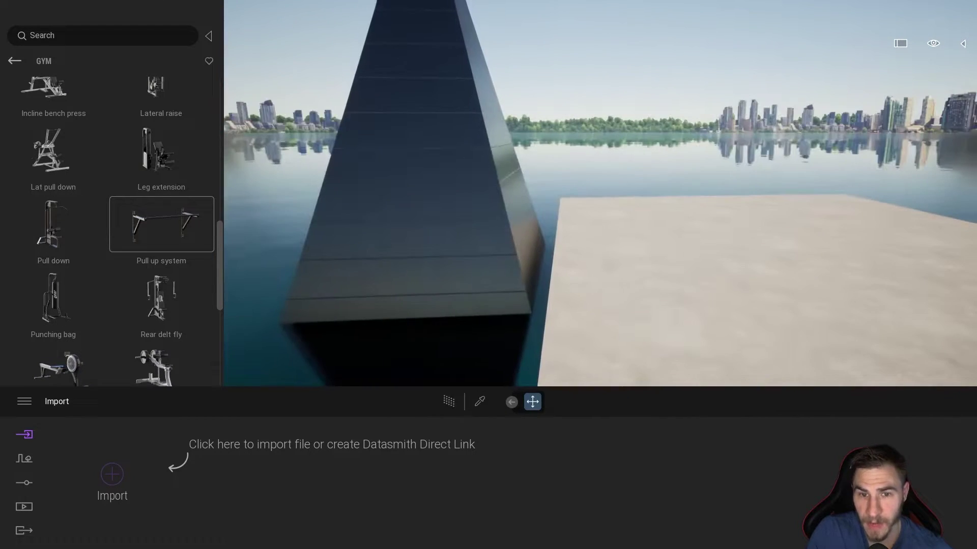
key(s)
mouse_move(600, 264)
right_down()
mouse_move(610, 272)
mouse_move(631, 250)
mouse_move(603, 275)
mouse_move(615, 264)
right_up()
key(w)
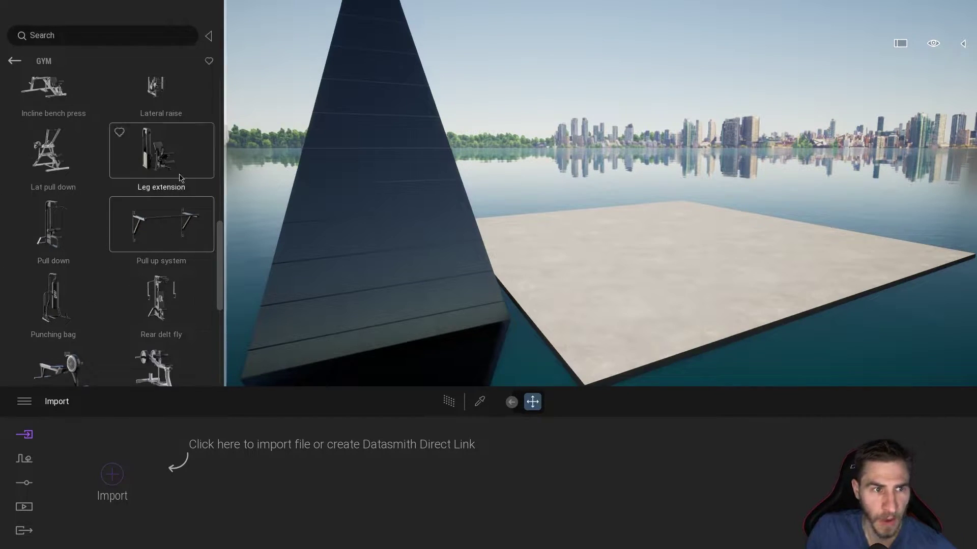
Place a Pull up system from the gym assets on the concrete platform.
scroll(172, 261, up, 1)
drag(175, 259, 605, 312)
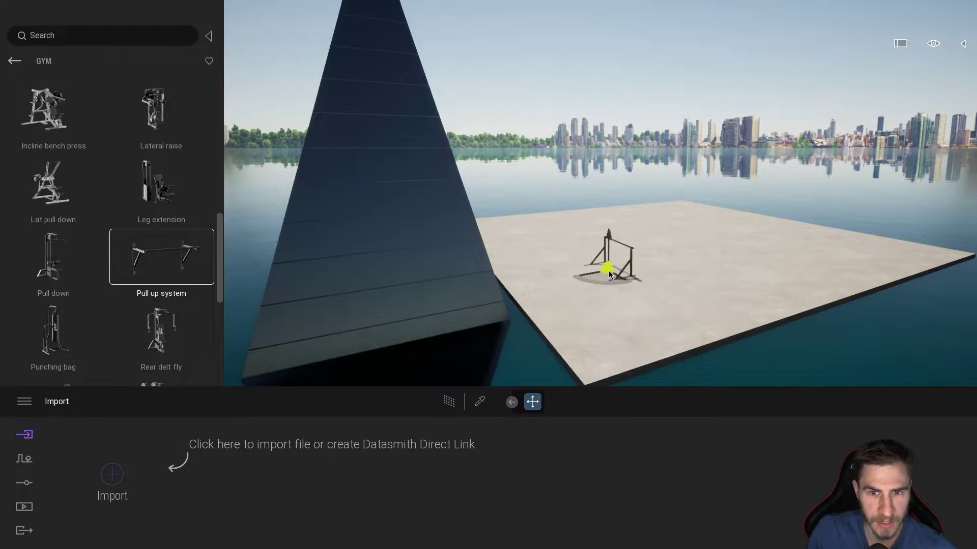
key(Delete)
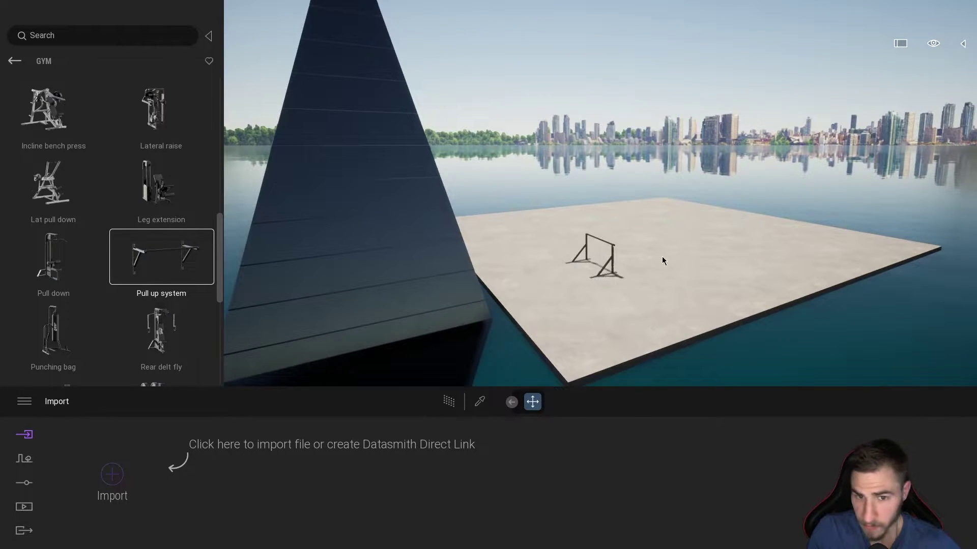
scroll(637, 276, up, 2)
key(w)
right_drag(638, 279, 677, 285)
right_drag(712, 336, 623, 297)
Rotate the pull up system so its wall brackets stand upright and raise it above the platform.
click(661, 206)
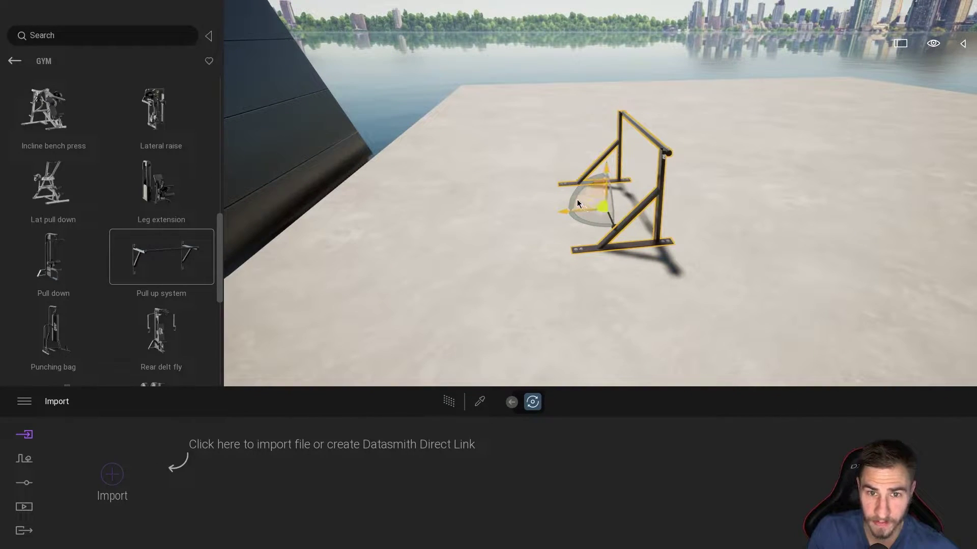
click(576, 200)
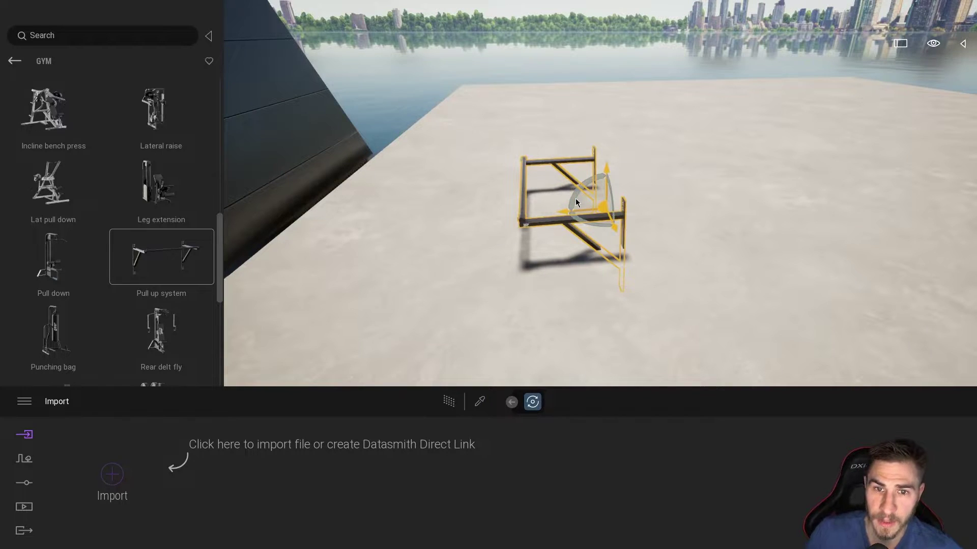
click(576, 199)
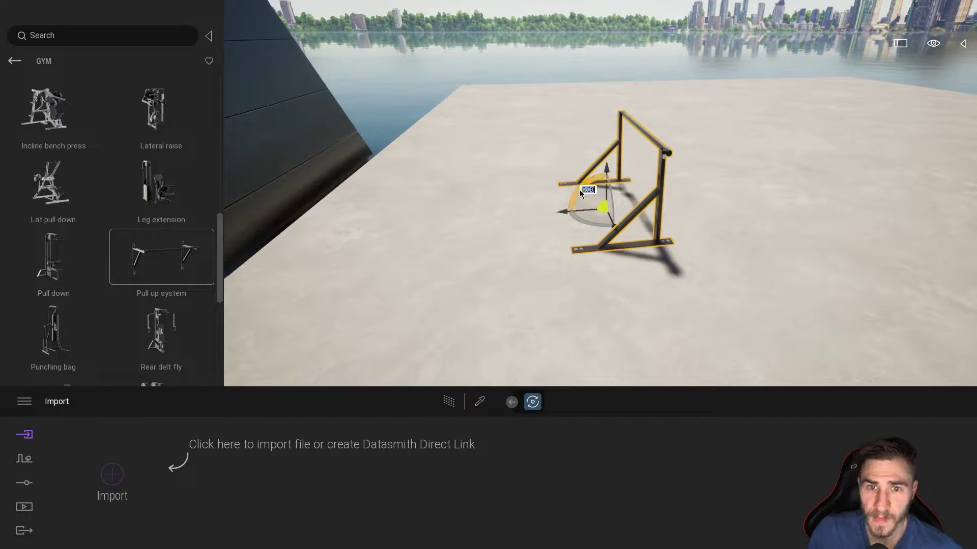
click(579, 190)
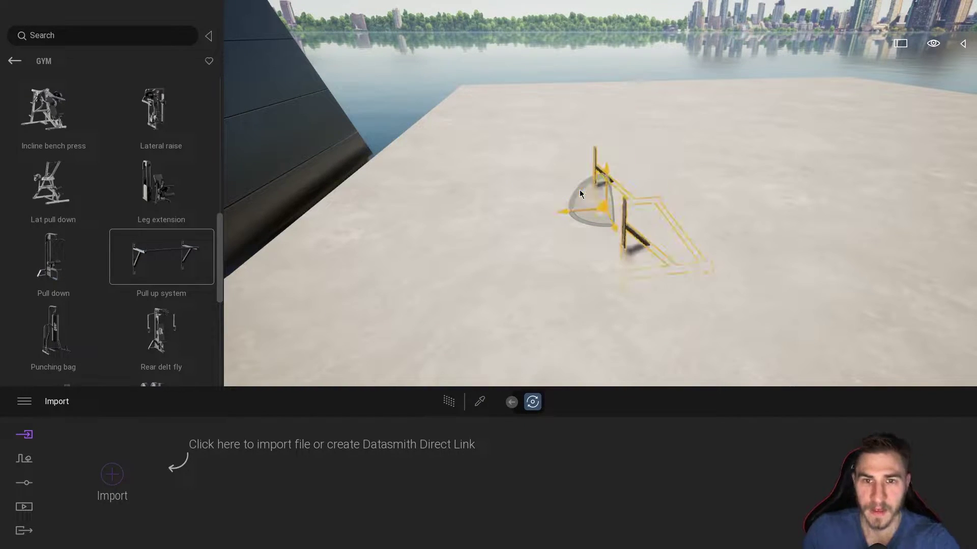
drag(609, 169, 599, 96)
Try to move the pull up system onto the pyramid and delete it.
right_drag(631, 127, 693, 206)
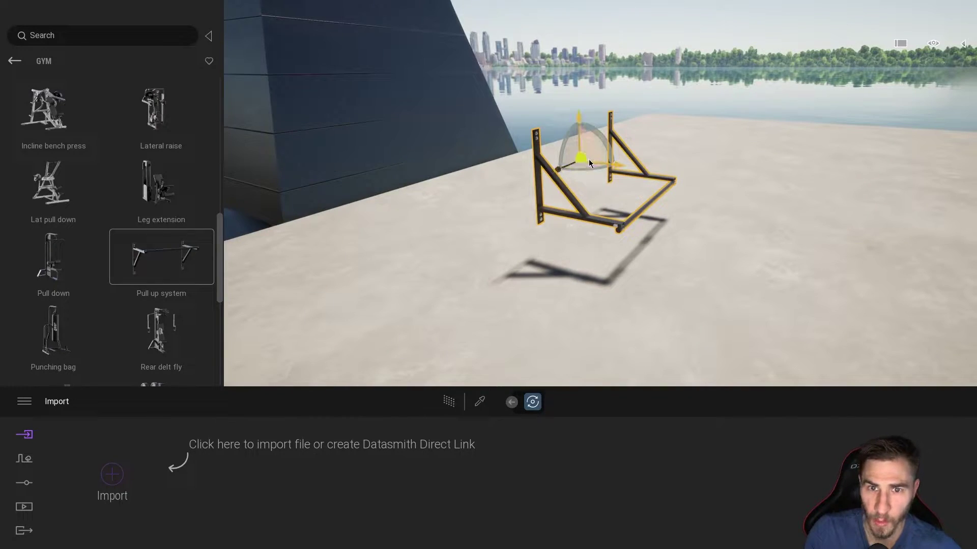
right_drag(569, 153, 600, 198)
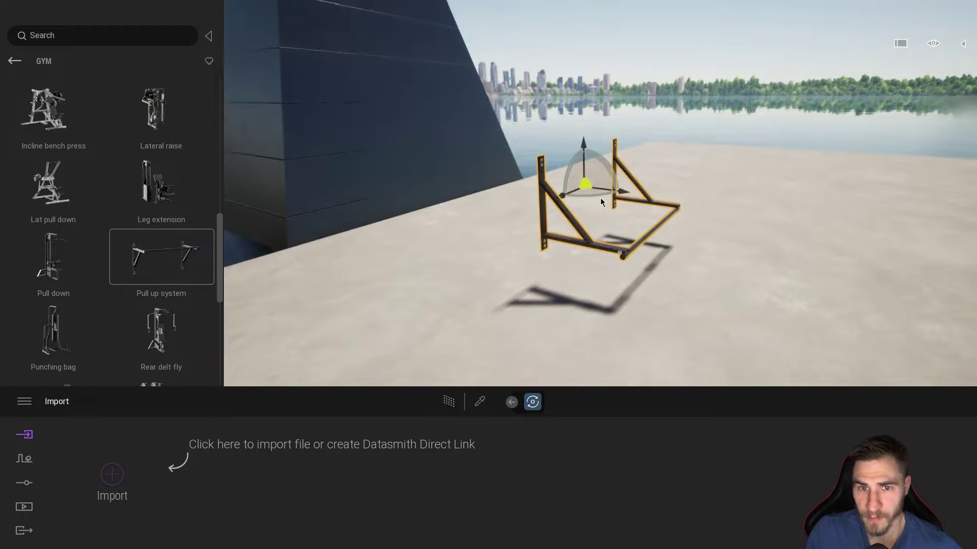
drag(585, 187, 416, 153)
mouse_move(415, 152)
right_down()
mouse_move(608, 189)
mouse_move(495, 242)
mouse_move(503, 300)
mouse_move(509, 181)
mouse_move(524, 173)
mouse_move(484, 178)
mouse_move(534, 216)
mouse_move(503, 265)
mouse_move(415, 163)
right_up()
key(Delete)
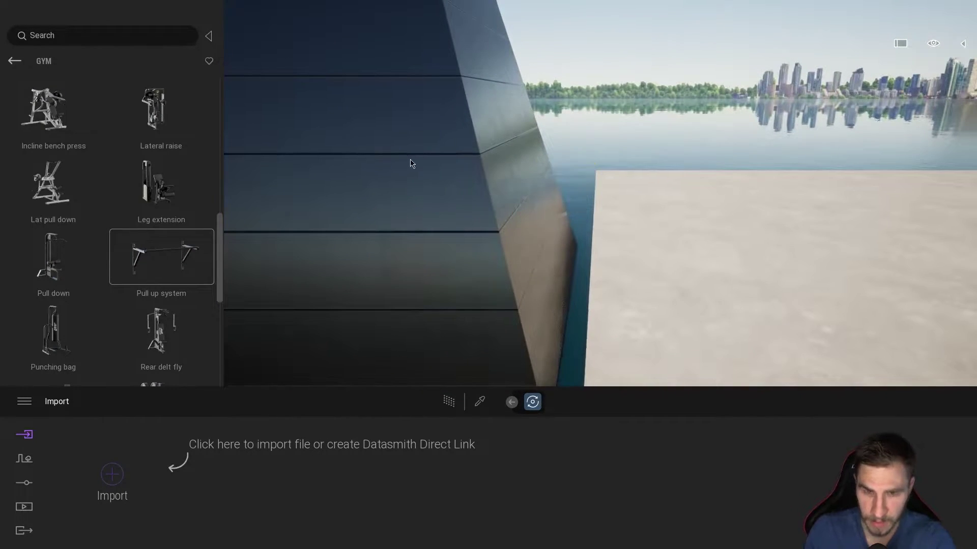
Try to place a Pull up system from the gym assets directly on the pyramid's sloped side face.
drag(175, 255, 507, 174)
mouse_move(506, 174)
right_down()
mouse_move(497, 170)
mouse_move(506, 174)
right_up()
drag(507, 174, 144, 271)
Place a Utility bench from the gym assets on the pyramid's sloped side face nearest the platform.
scroll(144, 271, down, 7)
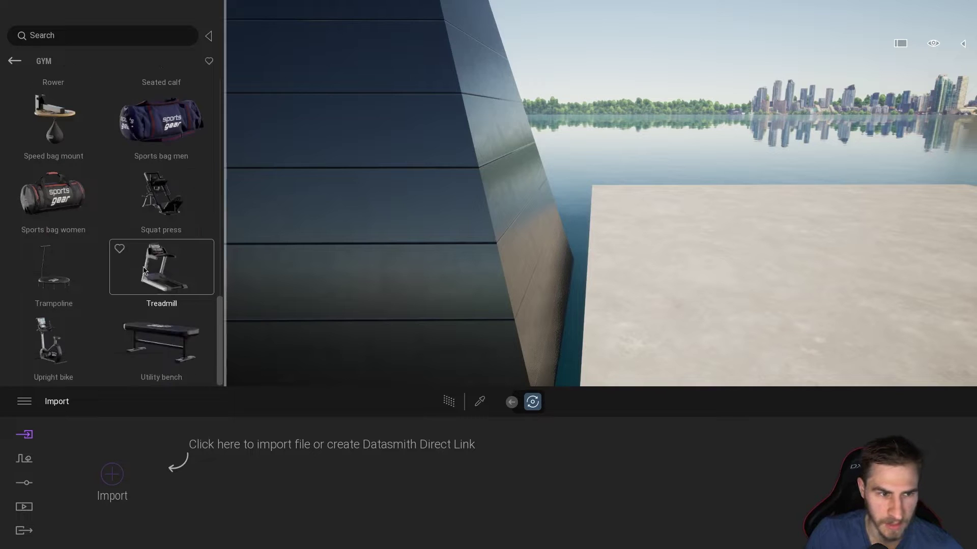
drag(162, 341, 502, 142)
right_drag(502, 142, 502, 141)
drag(503, 144, 527, 179)
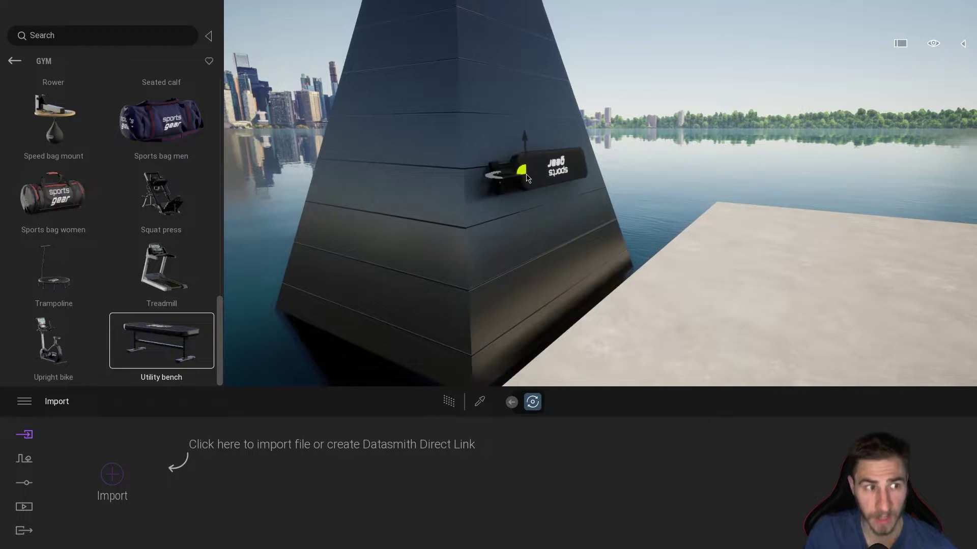
drag(443, 238, 521, 155)
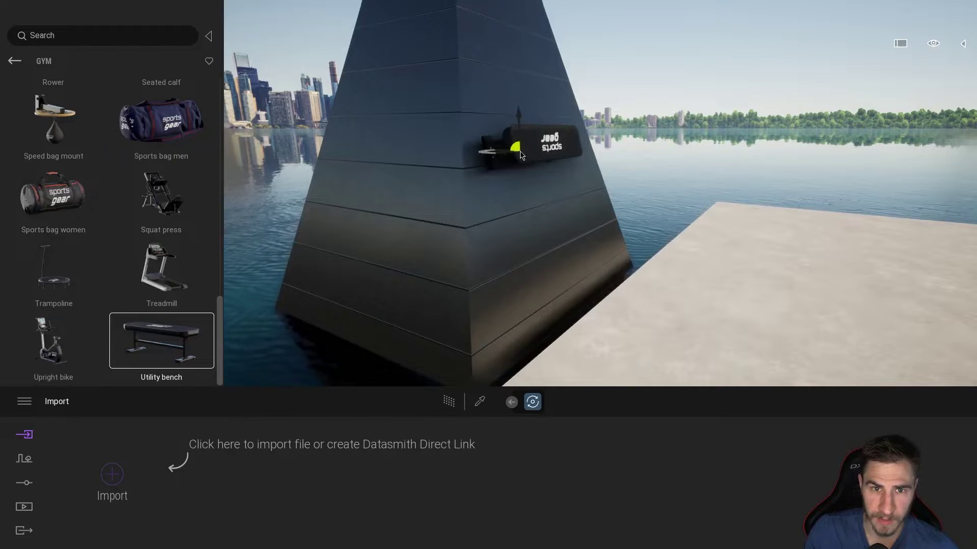
click(520, 166)
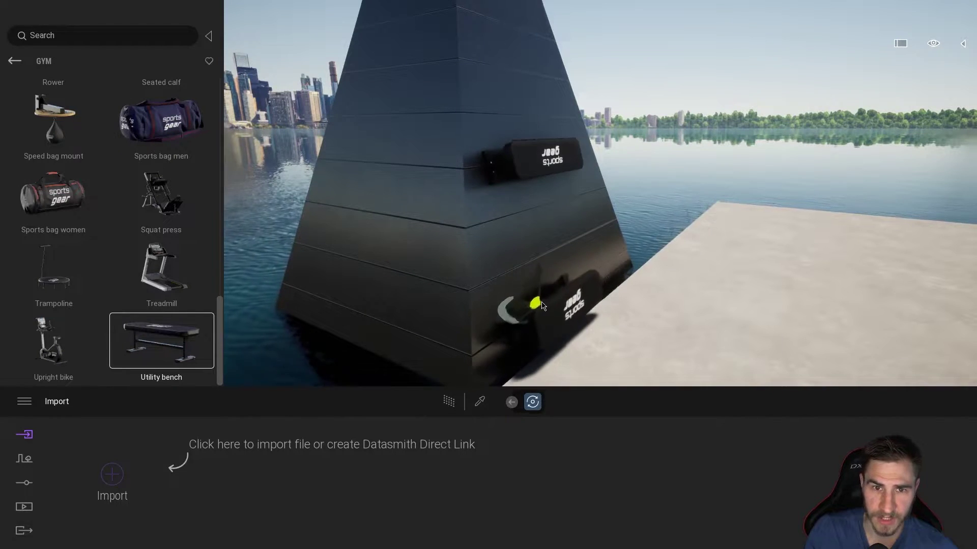
key(Escape)
Select the utility bench on the pyramid and examine from several angles how it sits on the sloped face.
shift+middle_drag(641, 286, 794, 286)
mouse_move(612, 187)
right_down()
mouse_move(688, 167)
mouse_move(661, 185)
mouse_move(612, 187)
right_up()
key(w)
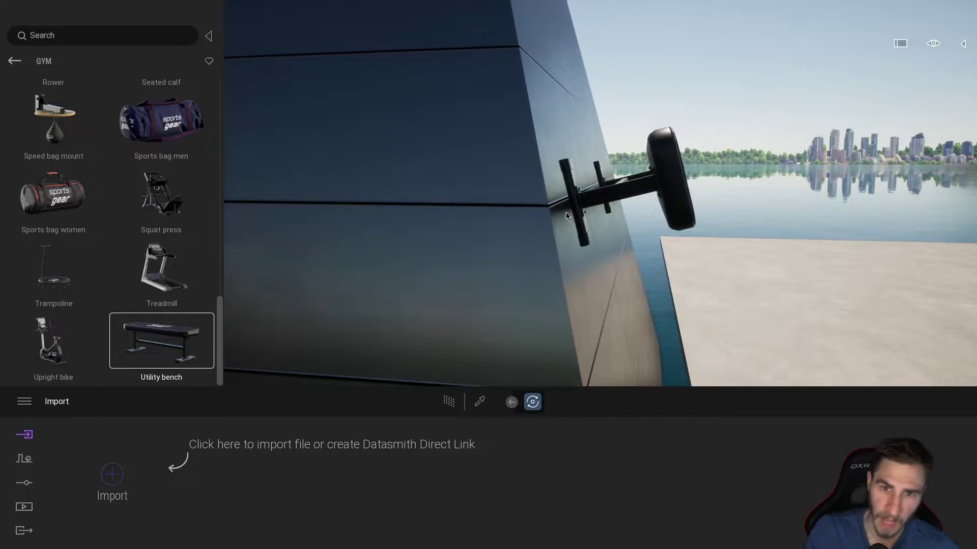
click(668, 170)
right_drag(704, 285, 687, 285)
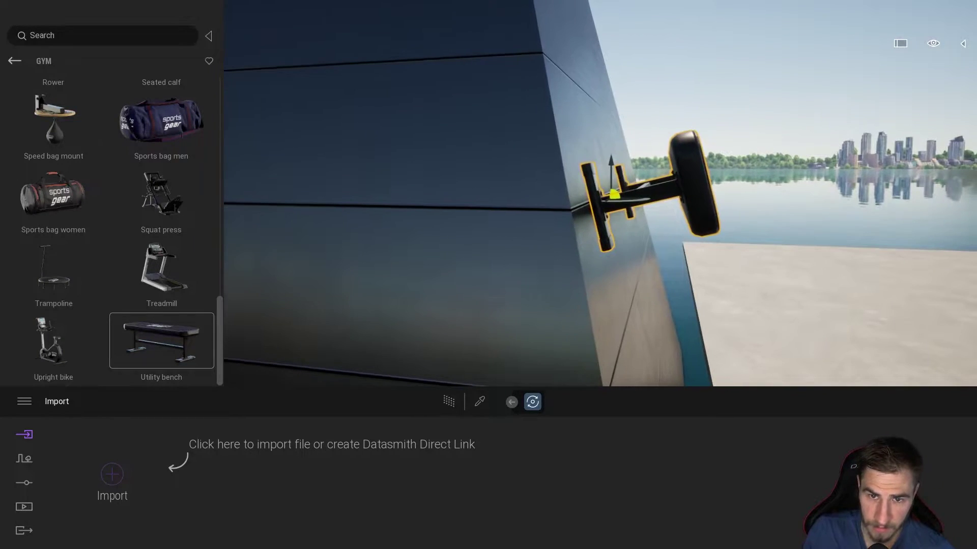
key(d)
mouse_move(583, 173)
right_down()
mouse_move(603, 173)
mouse_move(583, 173)
right_up()
key(a)
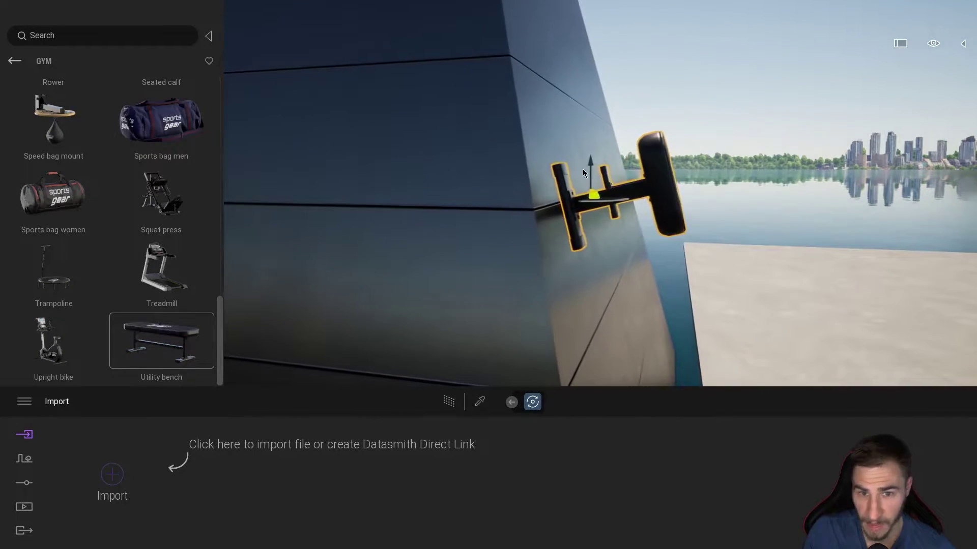
right_drag(543, 208, 524, 282)
key(d)
key(s)
key(w)
key(s)
key(a)
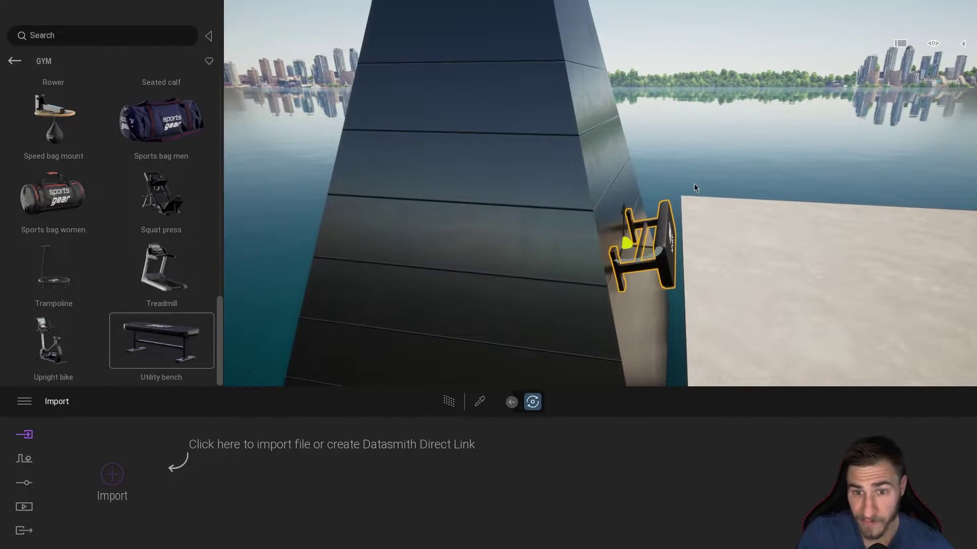
right_drag(709, 168, 606, 260)
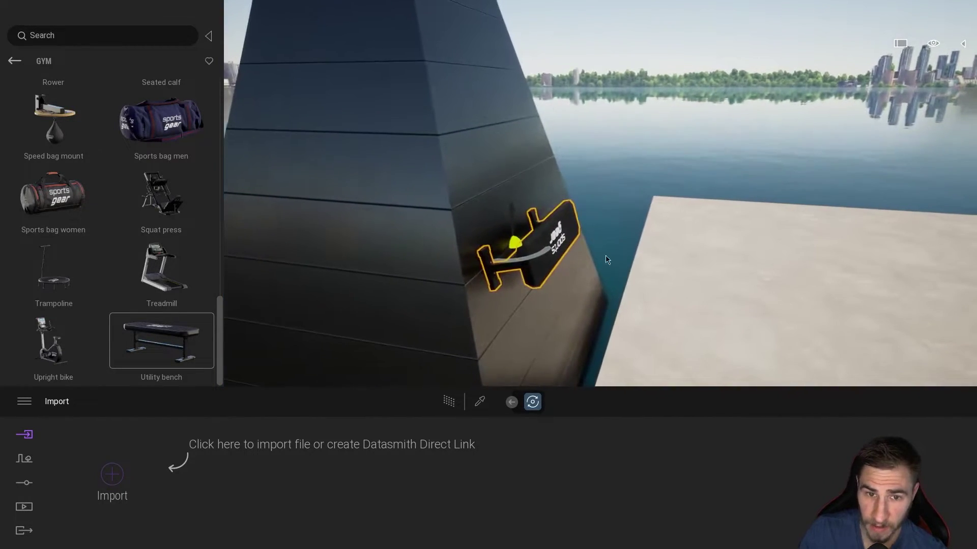
Hide the asset library and slide the utility bench farther up the pyramid's side face.
click(209, 36)
right_drag(523, 279, 519, 224)
drag(519, 208, 542, 103)
Slide the utility bench along the pyramid's side face and raise it along the vertical axis.
shift+middle_drag(541, 102, 626, 178)
right_drag(626, 176, 557, 250)
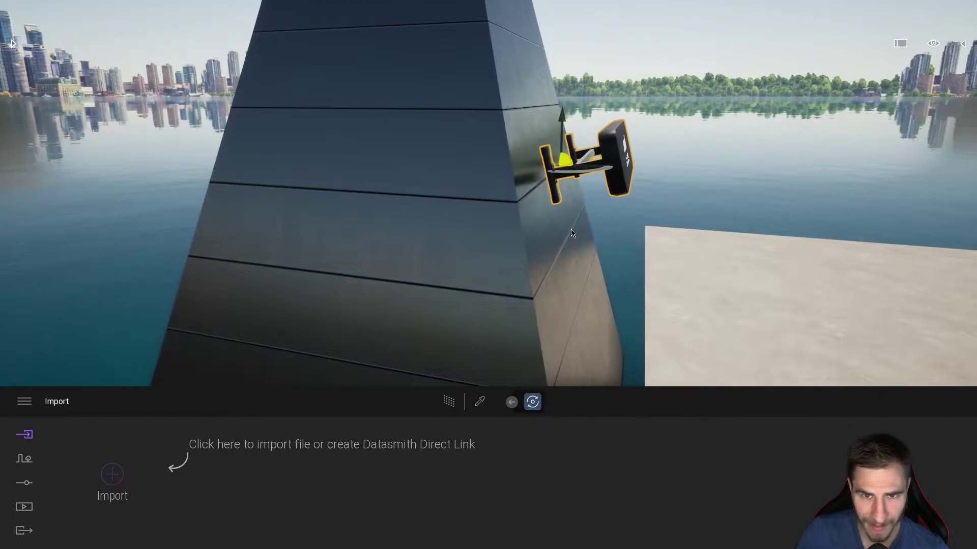
right_drag(597, 223, 623, 219)
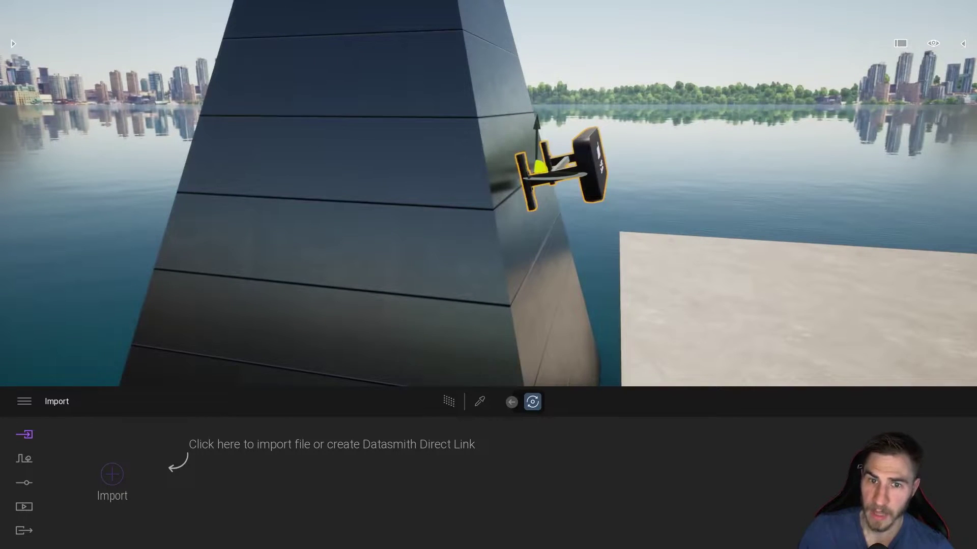
right_drag(605, 170, 676, 187)
right_drag(529, 215, 544, 215)
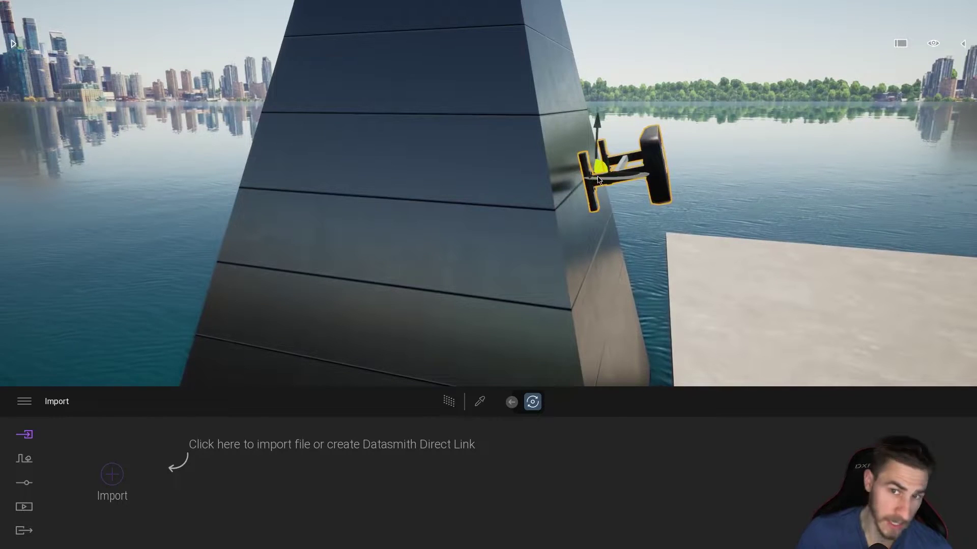
right_drag(786, 246, 743, 251)
key(d)
right_drag(615, 210, 654, 173)
key(a)
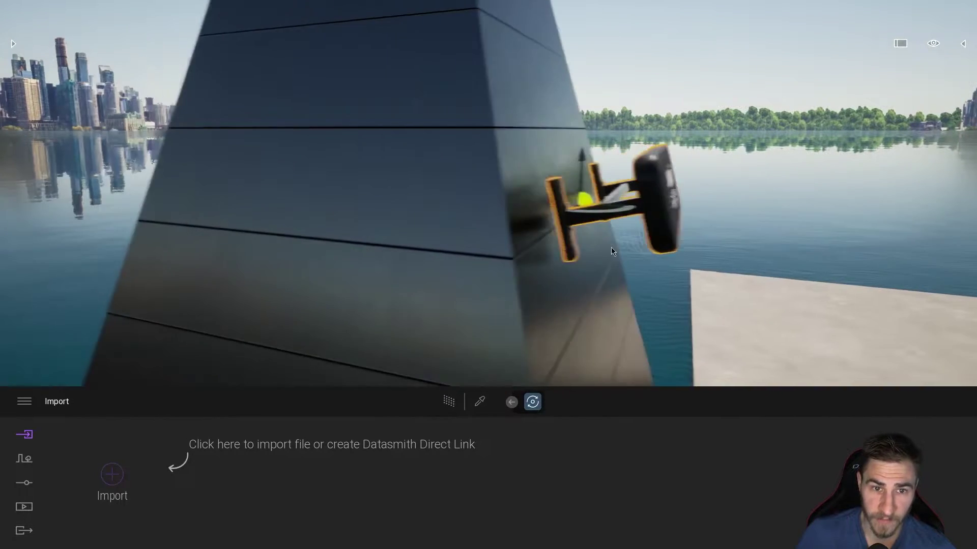
click(603, 207)
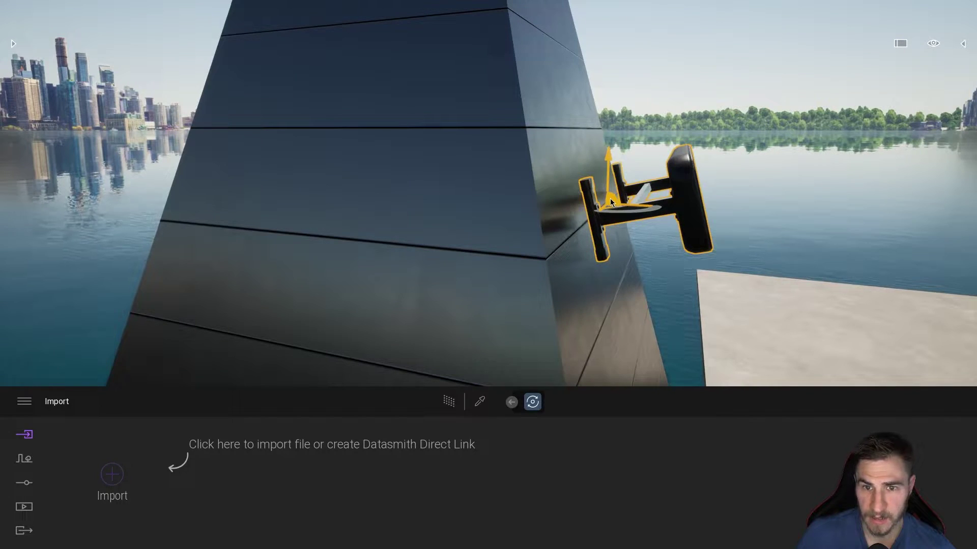
drag(587, 209, 585, 216)
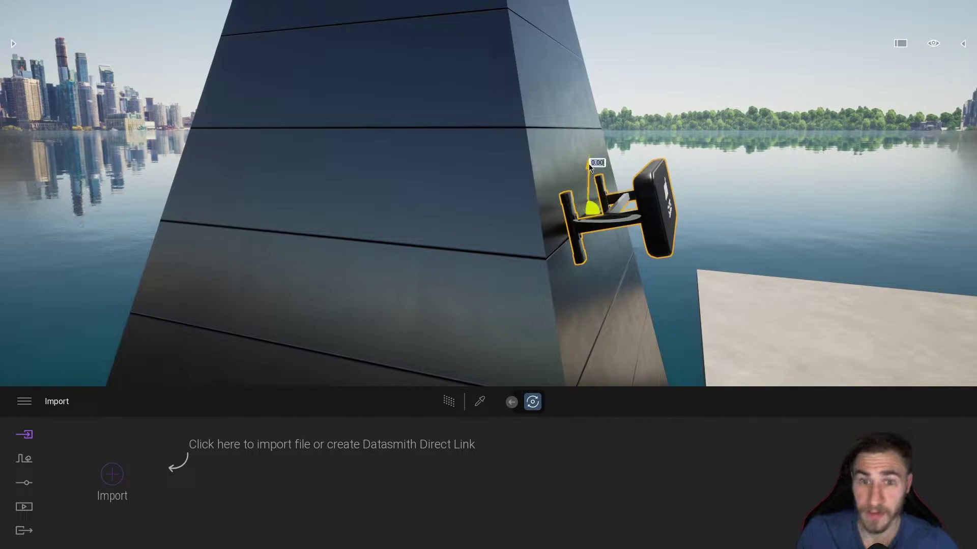
drag(588, 164, 589, 102)
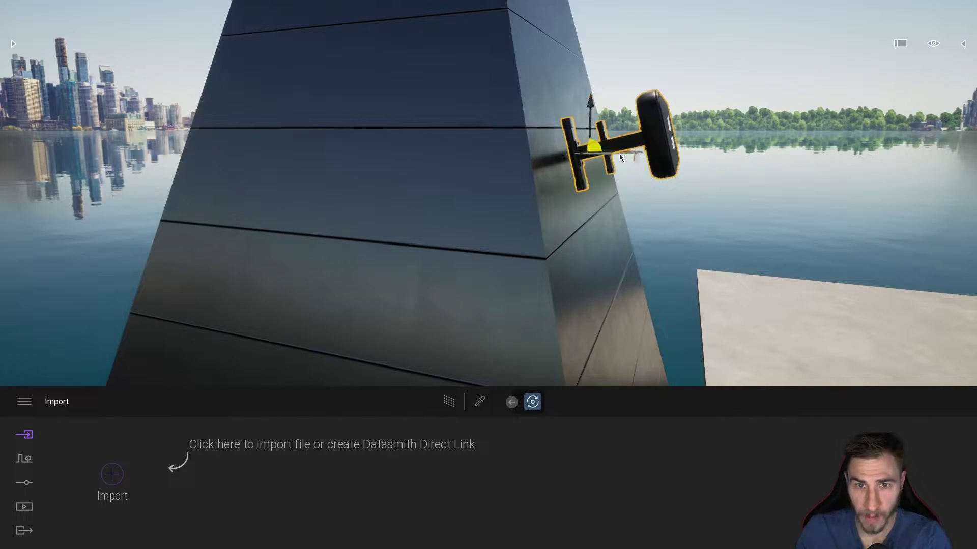
Slide the utility bench down the pyramid's side face, keeping its legs against the surface.
right_drag(637, 238, 614, 254)
key(w)
key(a)
key(s)
key(a)
right_drag(390, 194, 394, 188)
key(s)
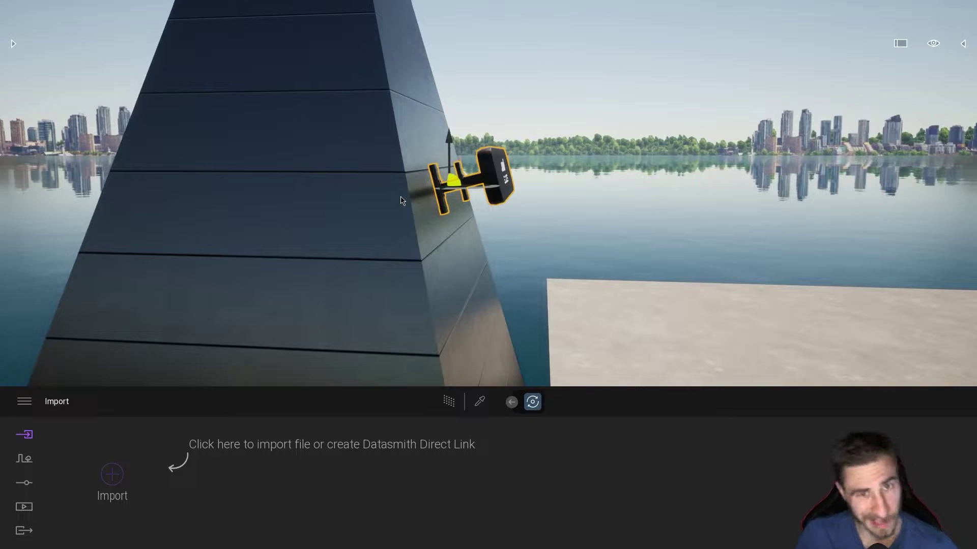
right_drag(566, 238, 566, 187)
key(w)
key(s)
key(w)
key(s)
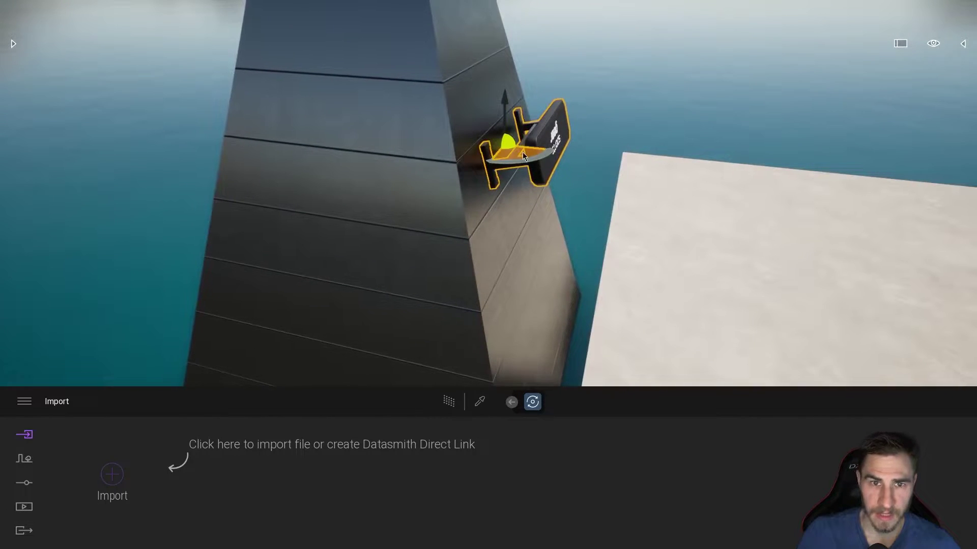
drag(515, 157, 508, 181)
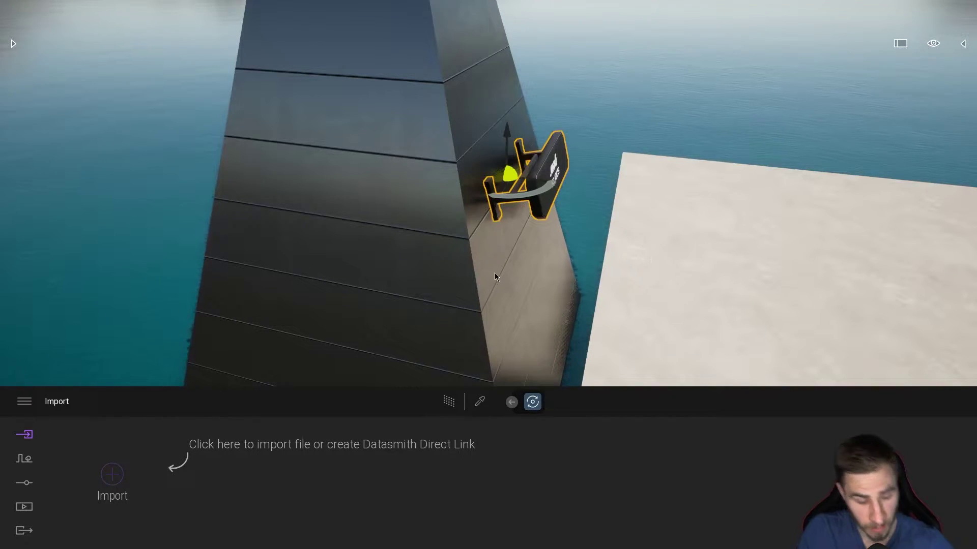
Examine from several angles how the utility bench and its vertical gizmo axis sit against the pyramid's sloped face.
key(w)
right_drag(495, 276, 547, 243)
key(s)
key(w)
key(s)
key(w)
key(d)
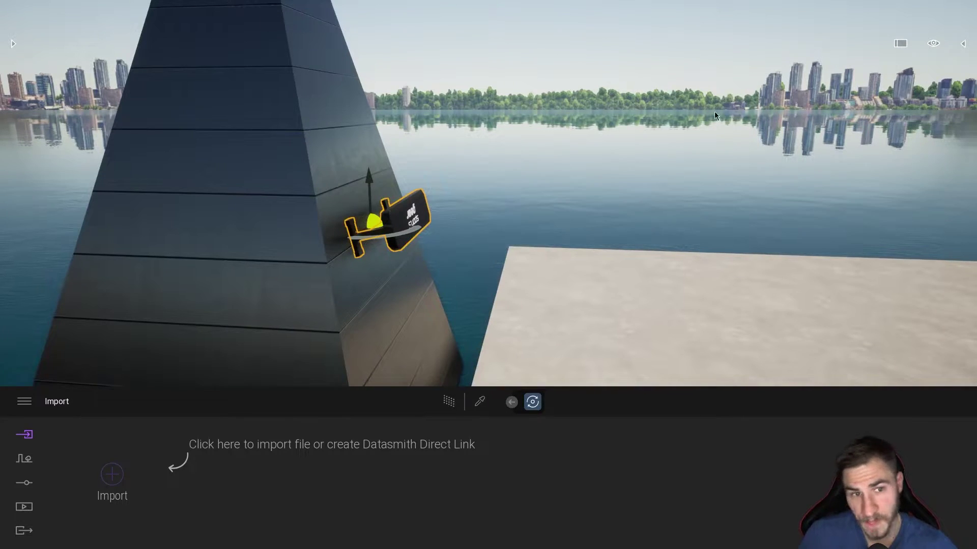
right_drag(570, 206, 471, 206)
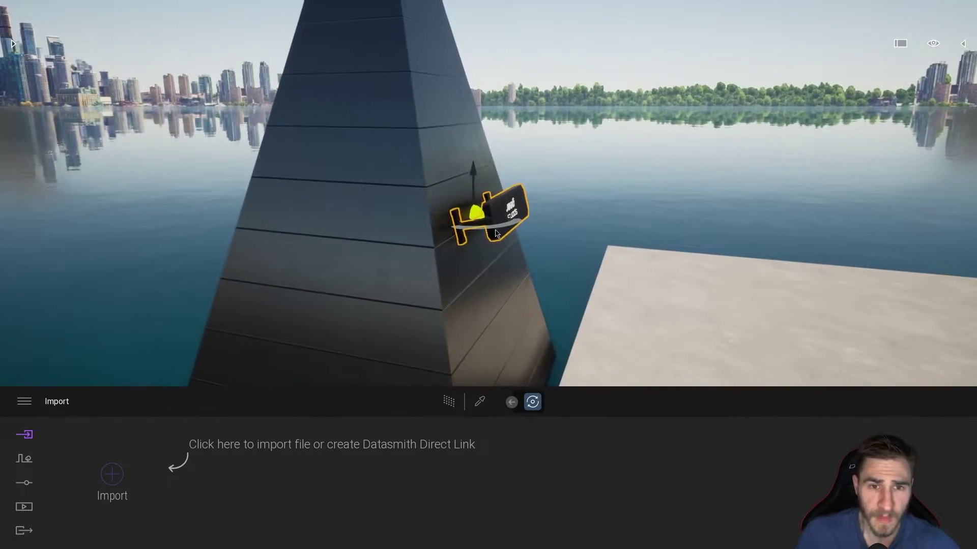
click(473, 175)
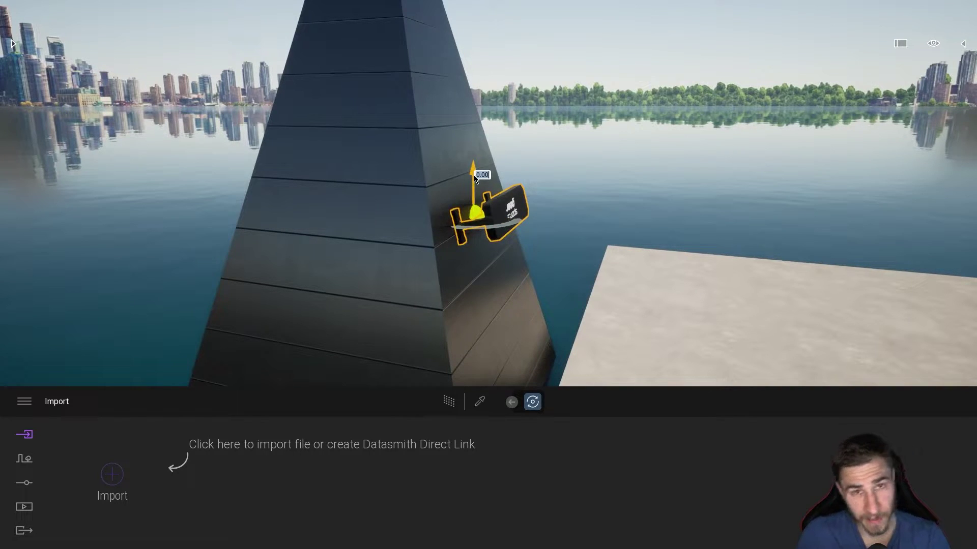
right_drag(474, 178, 566, 214)
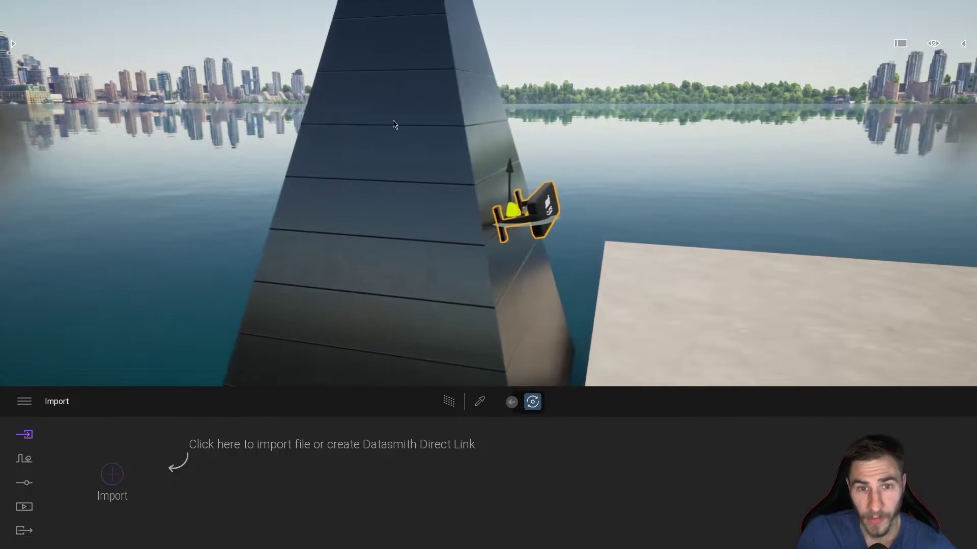
drag(630, 235, 440, 236)
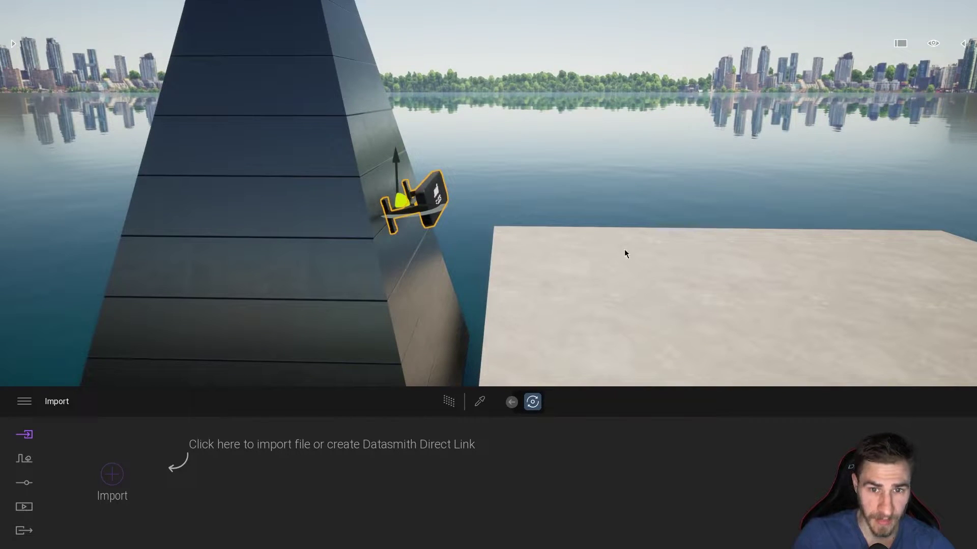
mouse_move(419, 247)
right_down()
mouse_move(335, 247)
mouse_move(420, 245)
right_up()
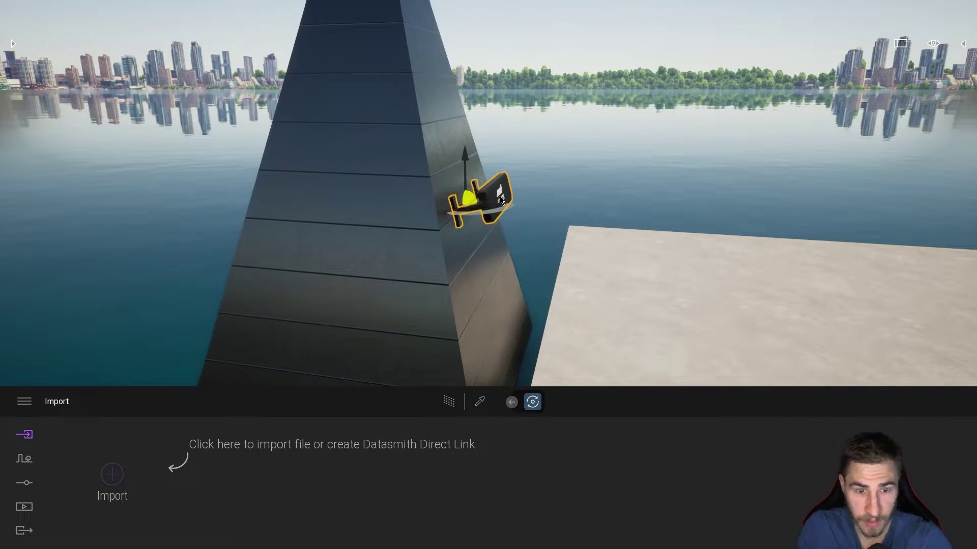
Cycle the transform gizmo of the utility bench to rotate mode and inspect it near and far.
key(space)
key(space)
key(space)
mouse_move(490, 207)
right_down()
mouse_move(433, 207)
mouse_move(442, 224)
mouse_move(481, 216)
right_up()
key(d)
key(s)
key(a)
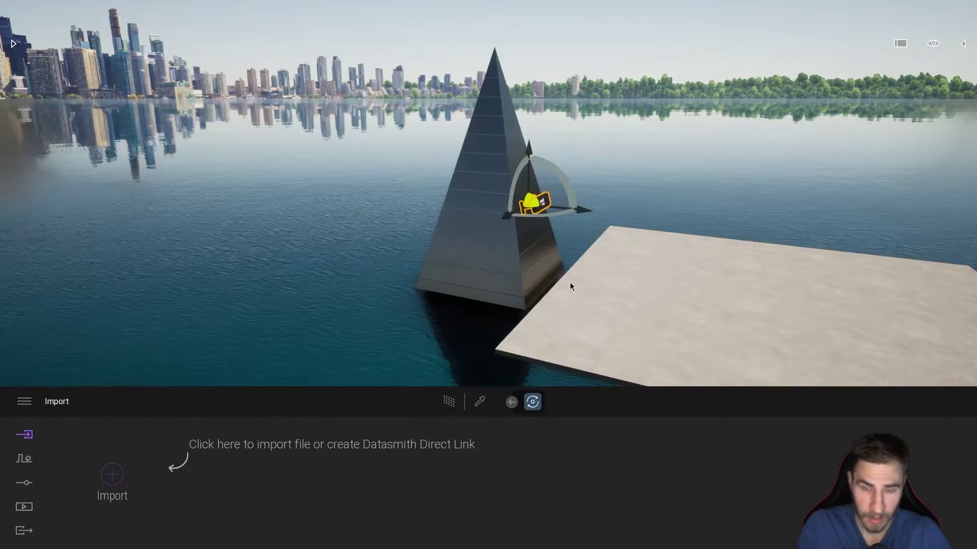
right_drag(594, 260, 677, 274)
key(w)
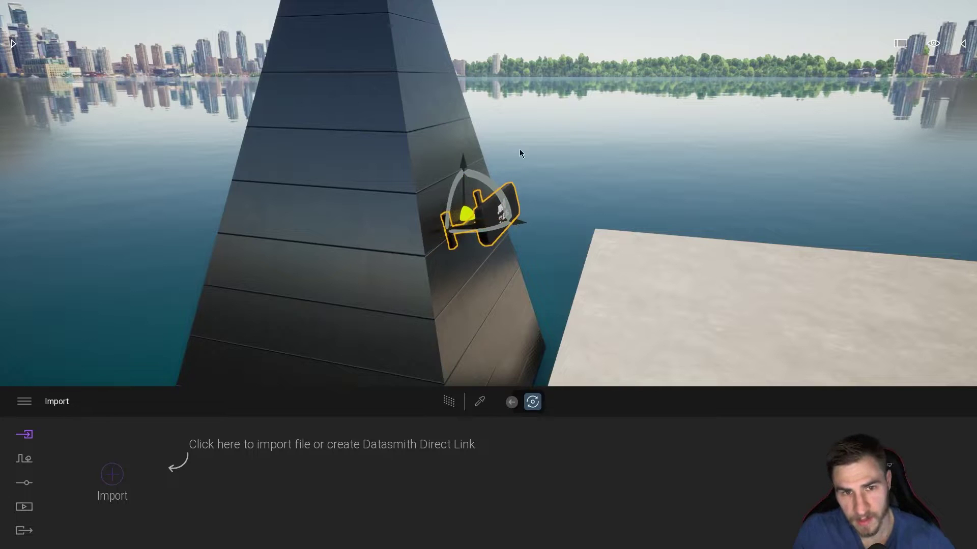
scroll(560, 233, down, 2)
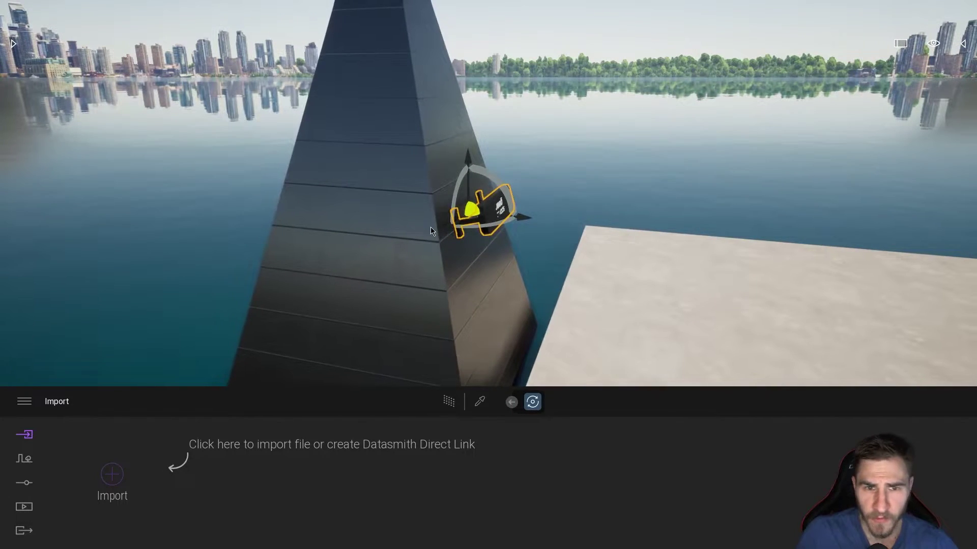
Raise the utility bench straight up along the world vertical axis and undo the move.
drag(468, 162, 470, 64)
right_drag(462, 201, 556, 184)
key(a)
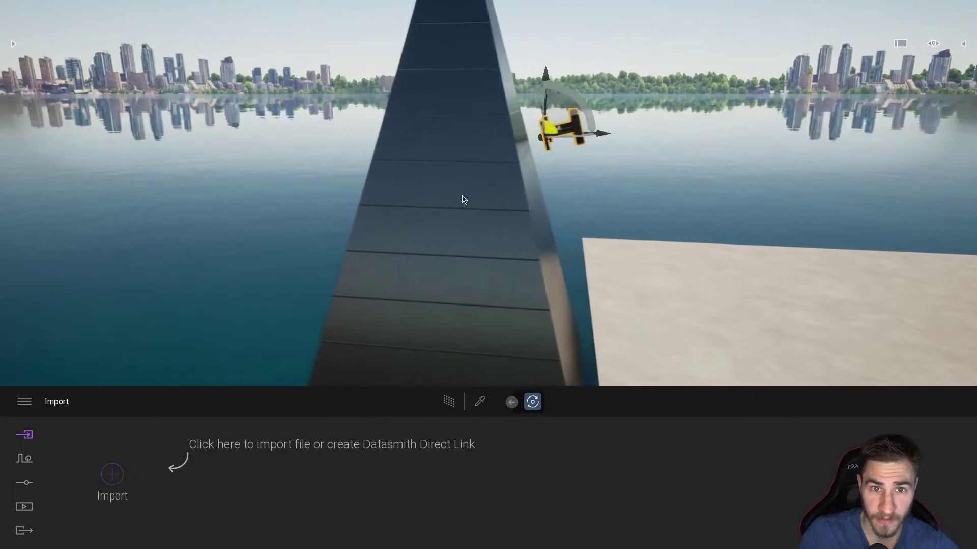
key(ctrl+z)
Lower the utility bench along the world vertical axis into the pyramid's face, inspect it deselected, and undo the move.
drag(548, 177, 549, 208)
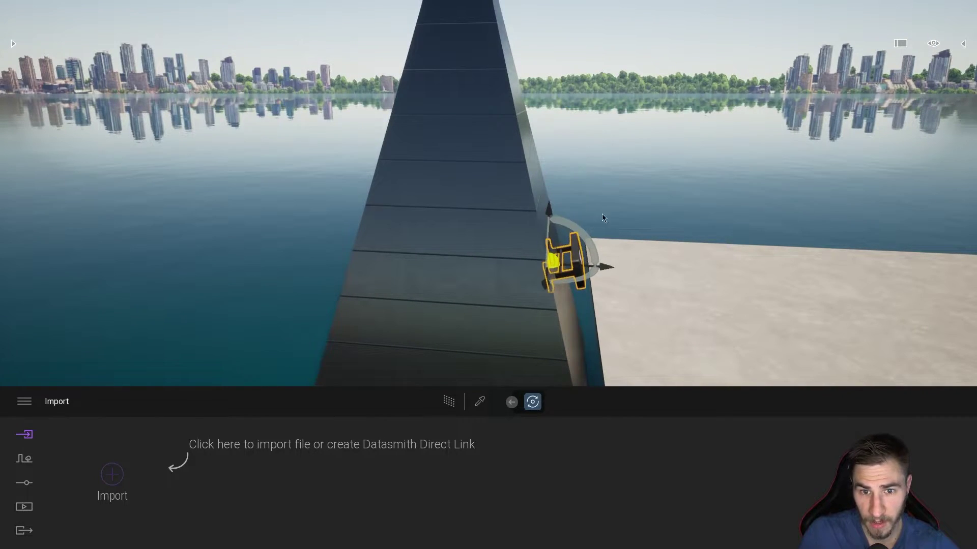
shift+middle_drag(656, 262, 596, 267)
key(w)
key(Escape)
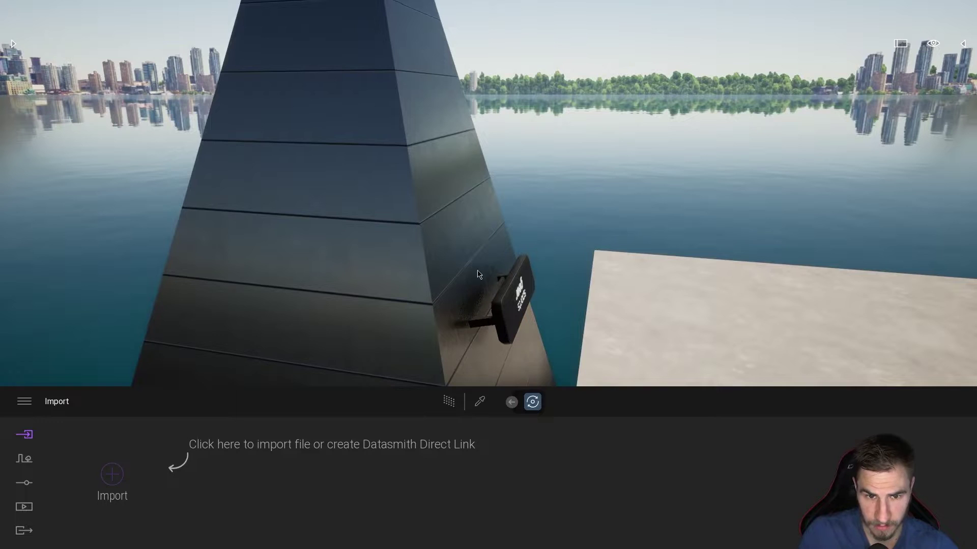
key(s)
click(501, 280)
key(ctrl+z)
click(477, 214)
key(Escape)
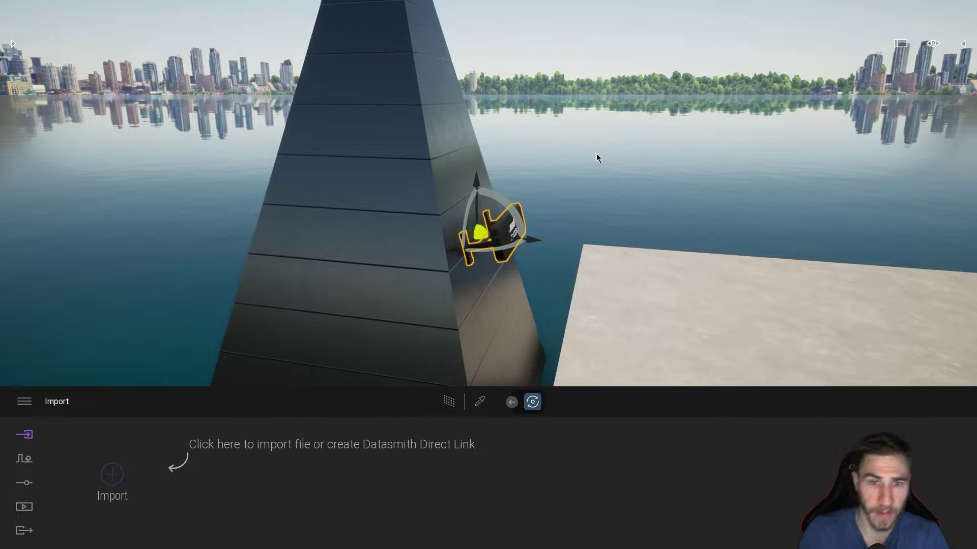
Expand the transform options and switch the gizmo through move, rotate and scale, finishing on rotate.
click(511, 402)
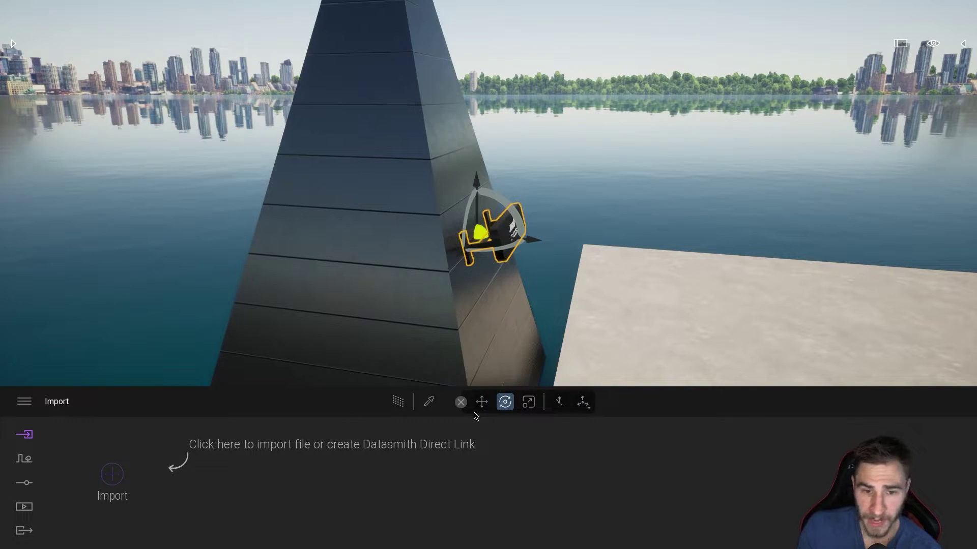
key(7)
key(5)
key(6)
key(7)
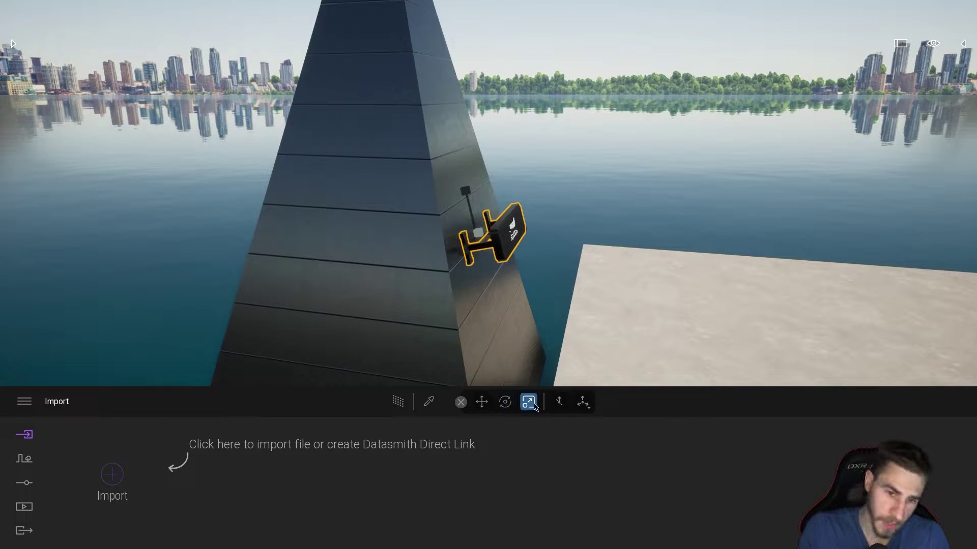
click(505, 403)
key(7)
key(5)
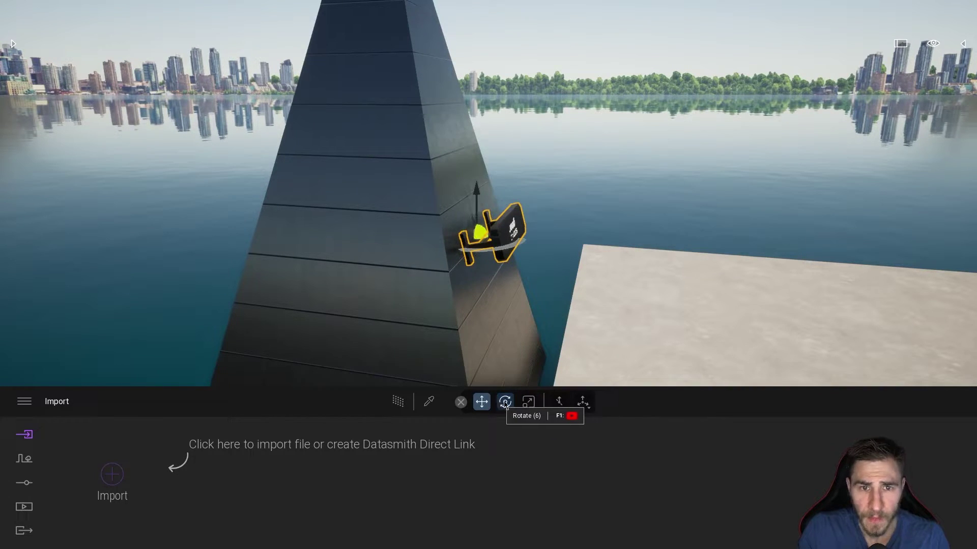
click(505, 403)
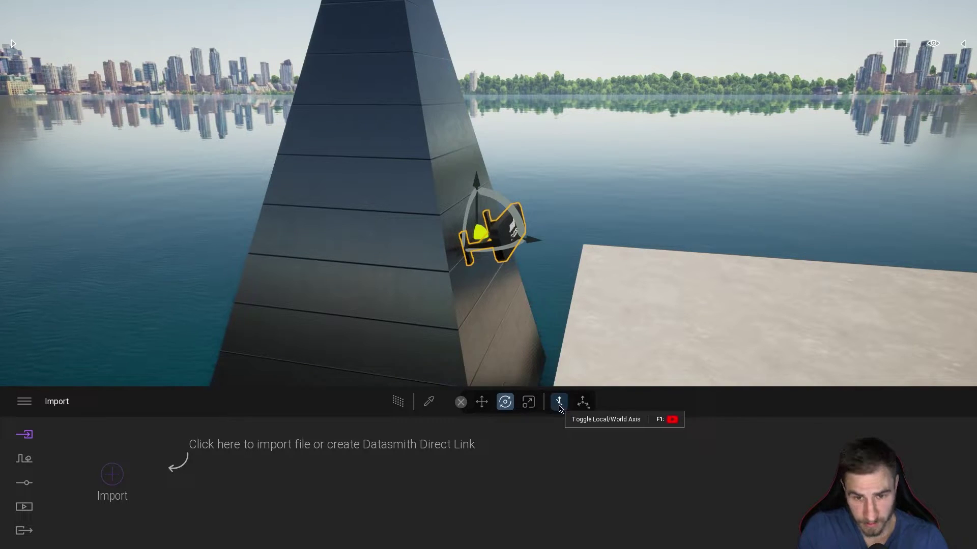
Toggle the utility bench's gizmo repeatedly between world and local axes, finishing on local.
click(467, 200)
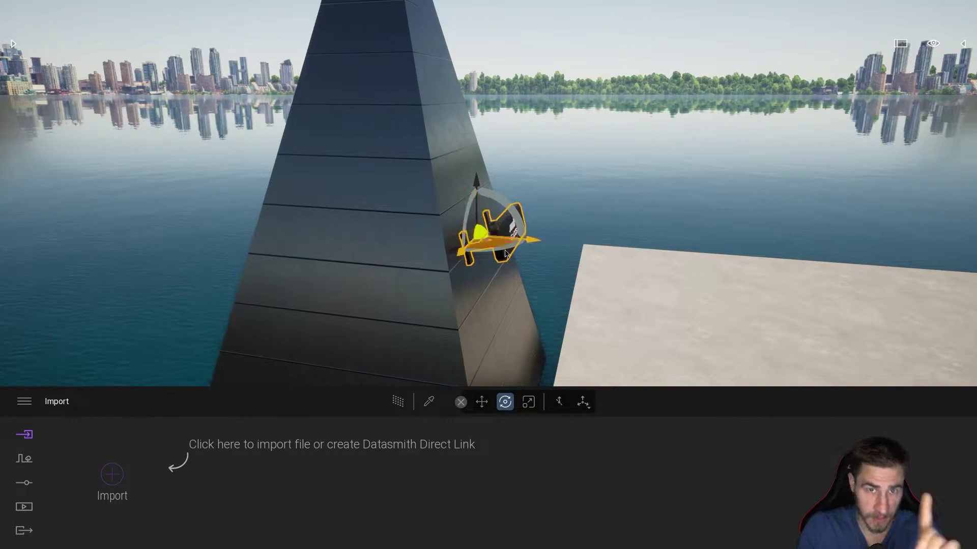
click(561, 411)
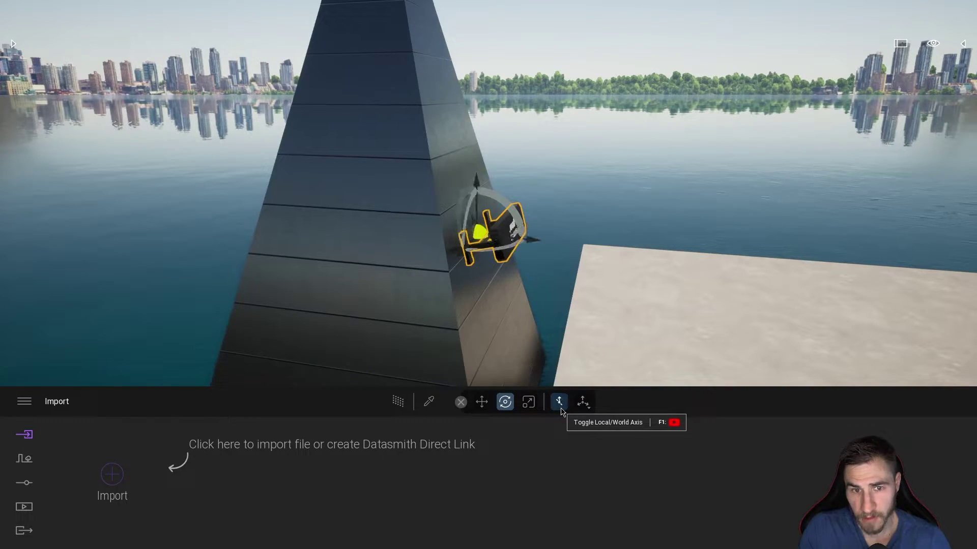
click(560, 408)
click(559, 408)
click(559, 408)
click(559, 408)
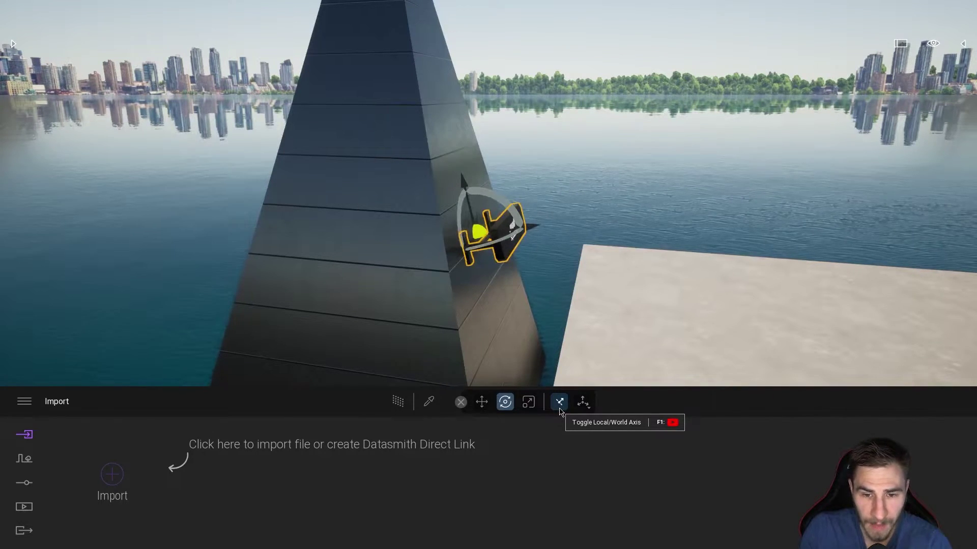
click(560, 409)
click(560, 409)
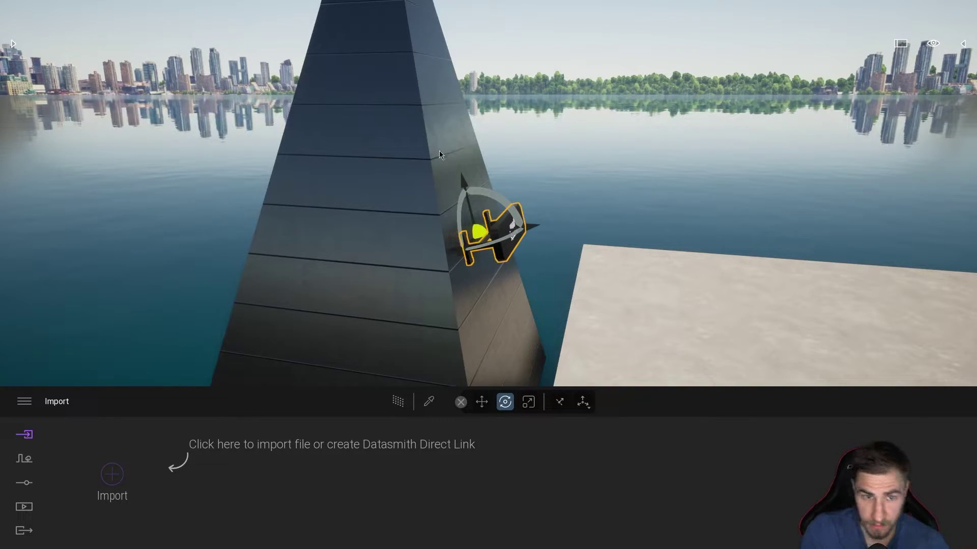
Try tilting the pyramid and sliding the utility bench along its tilted face, and undo these changes.
click(443, 136)
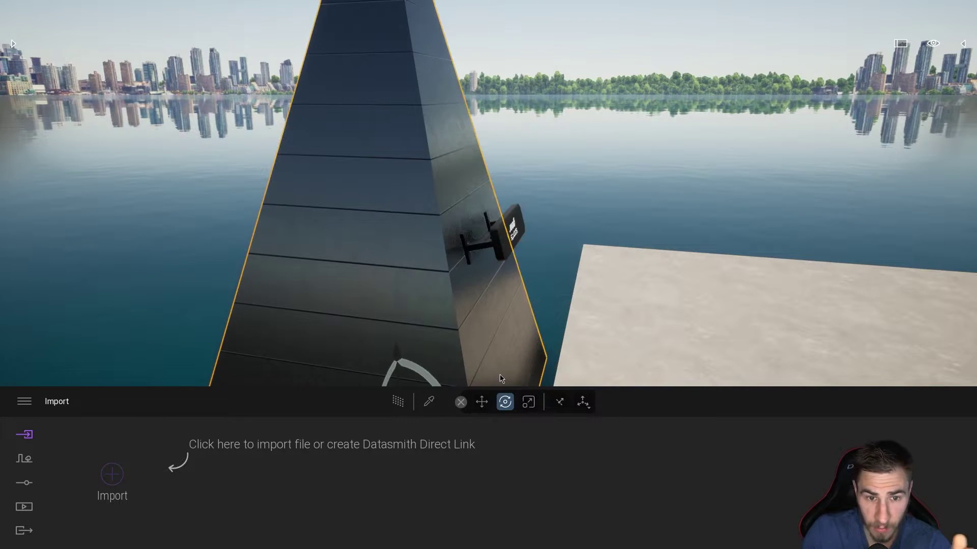
mouse_move(429, 388)
mouse_down()
mouse_move(425, 371)
mouse_move(433, 375)
mouse_up()
click(511, 227)
drag(478, 232, 393, 194)
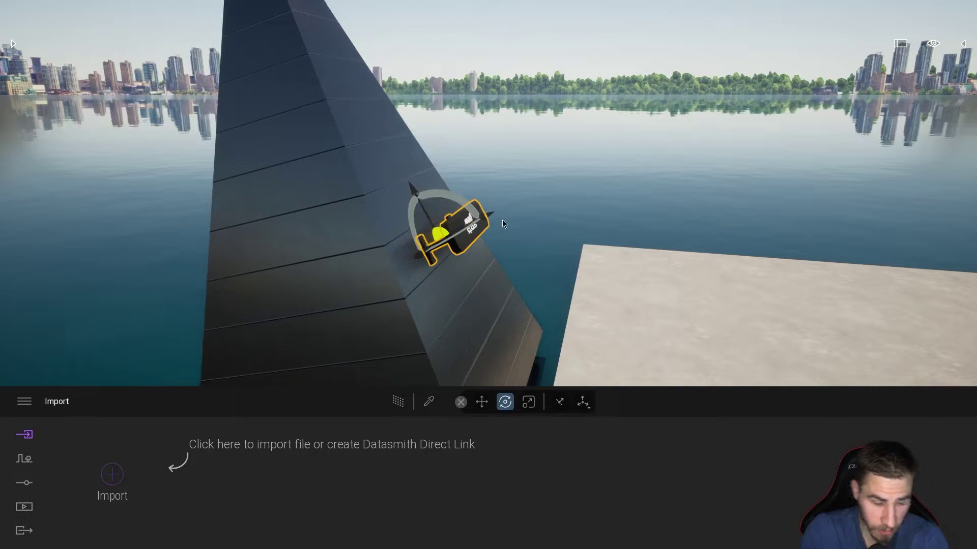
key(ctrl+z)
key(ctrl+z)
key(ctrl+z)
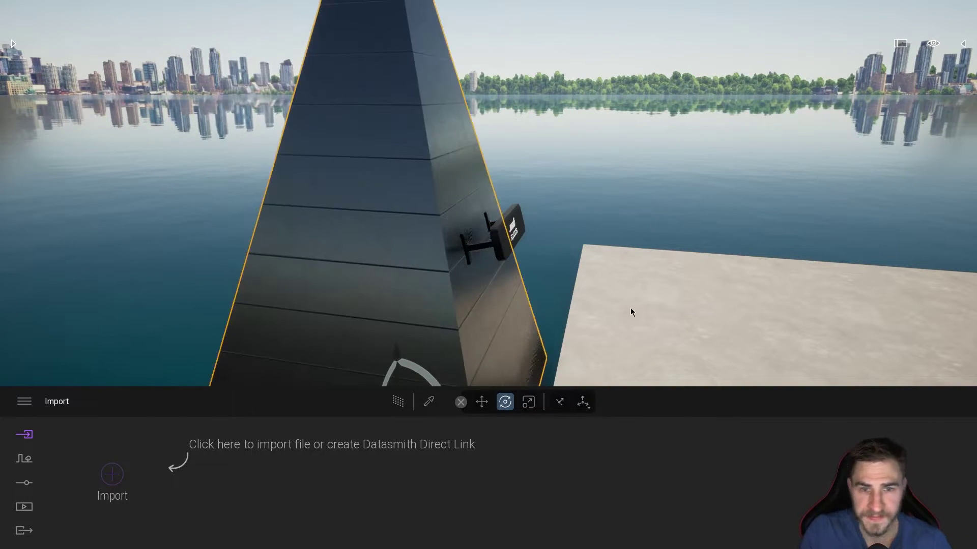
Select the utility bench, switch its gizmo to world axes and view the axes beside the pyramid's slope.
click(519, 220)
click(561, 403)
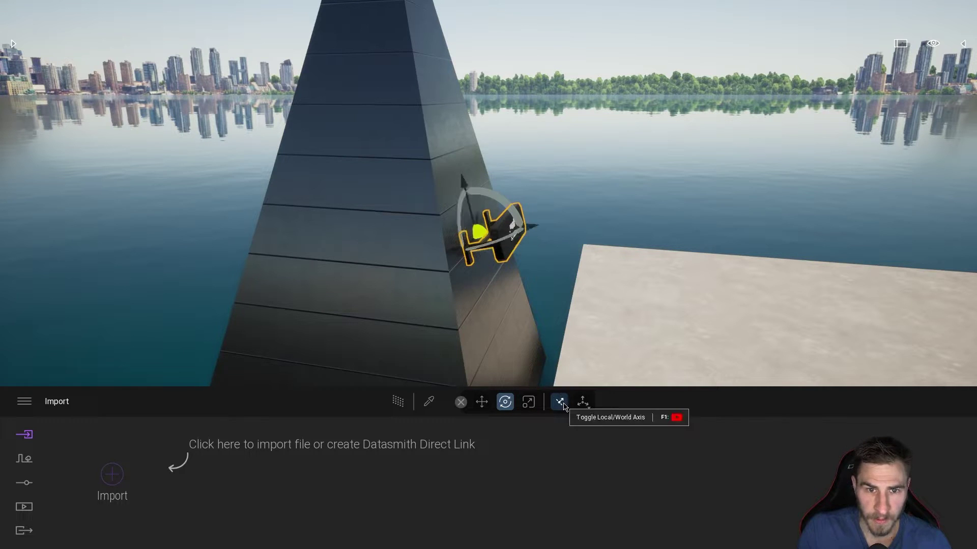
click(563, 404)
click(563, 403)
click(563, 404)
right_drag(445, 264, 509, 264)
key(w)
key(a)
key(s)
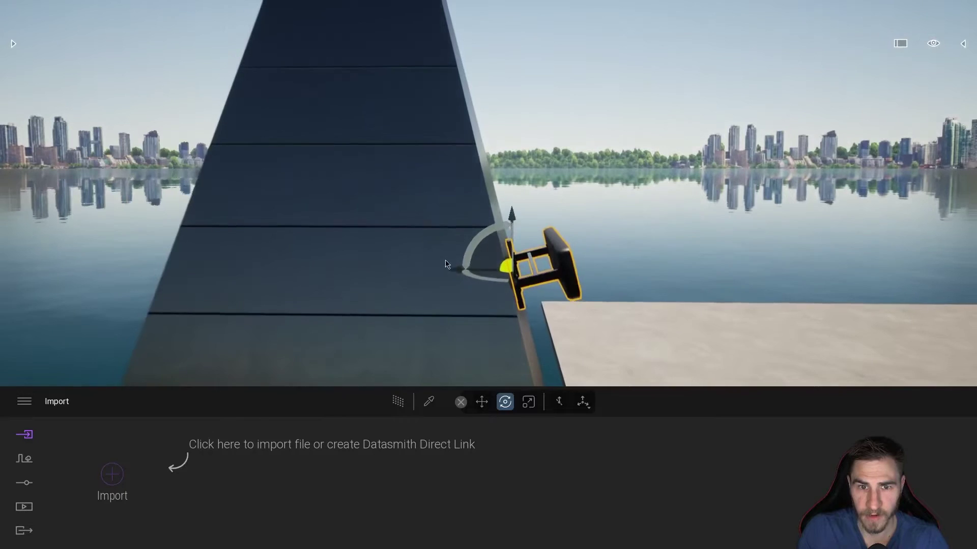
Switch the utility bench's gizmo back to local axes and view how they follow the pyramid's slope.
click(562, 407)
click(563, 407)
click(561, 406)
right_drag(484, 181, 434, 181)
key(d)
key(s)
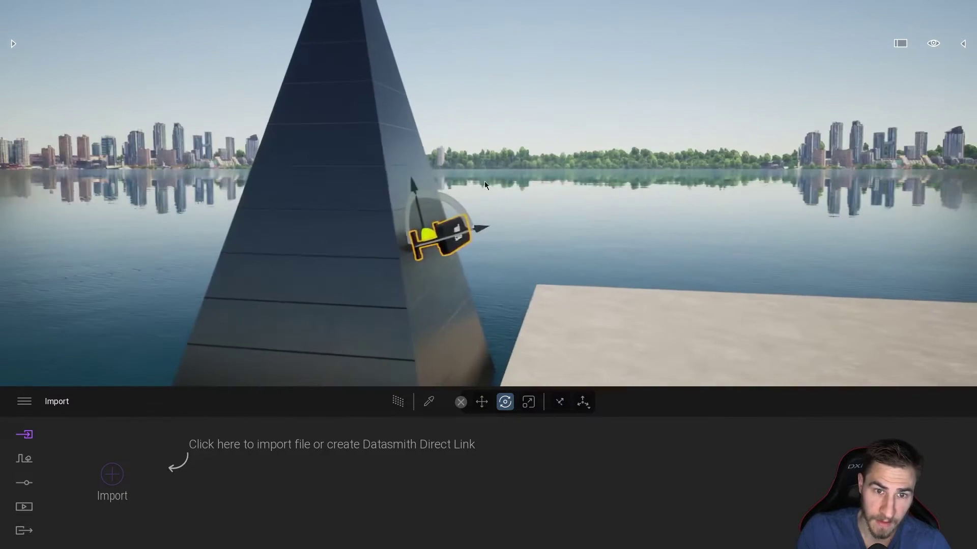
right_drag(417, 224, 347, 240)
key(w)
key(s)
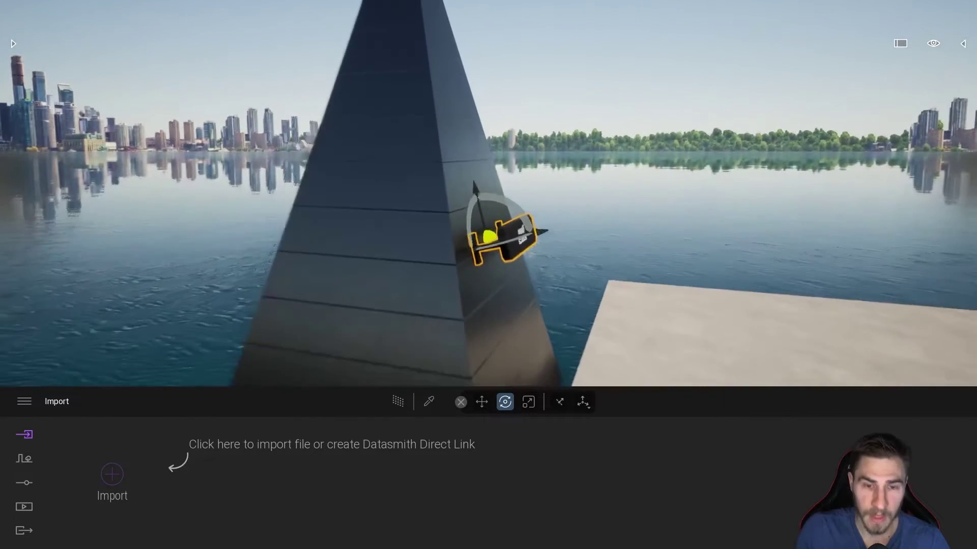
Slide the utility bench down the slope along its local vertical axis and enter 1 as the movement distance.
key(w)
right_drag(497, 290, 491, 287)
key(ctrl+z)
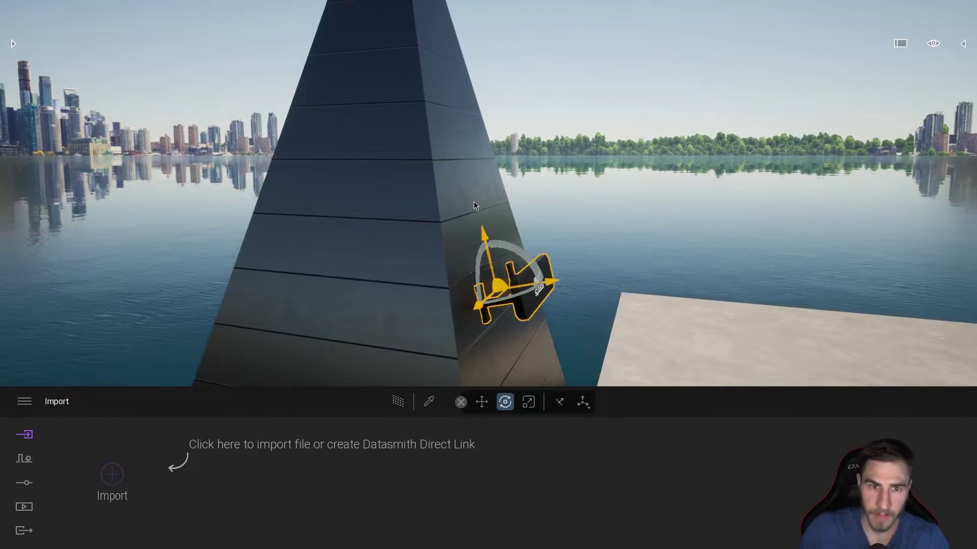
drag(486, 235, 482, 254)
text(1)
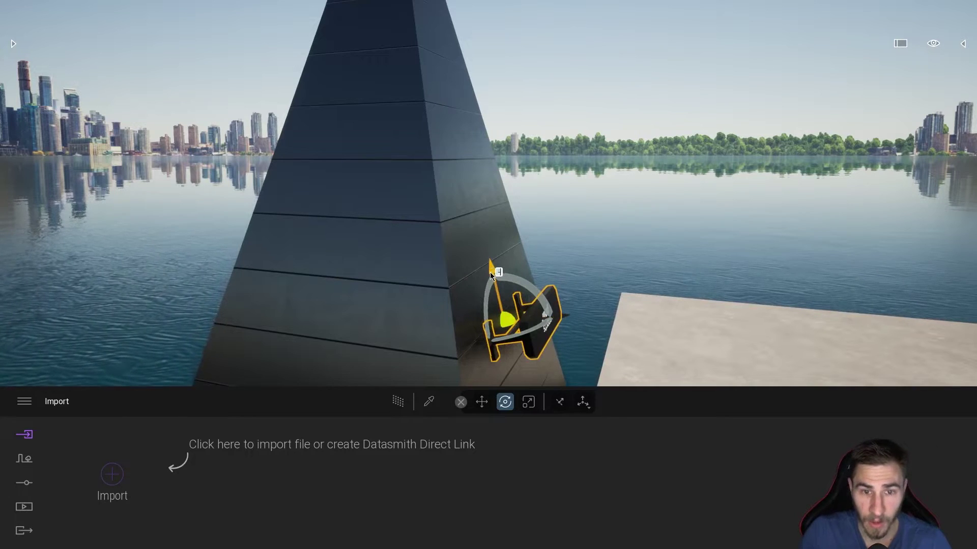
key(Return)
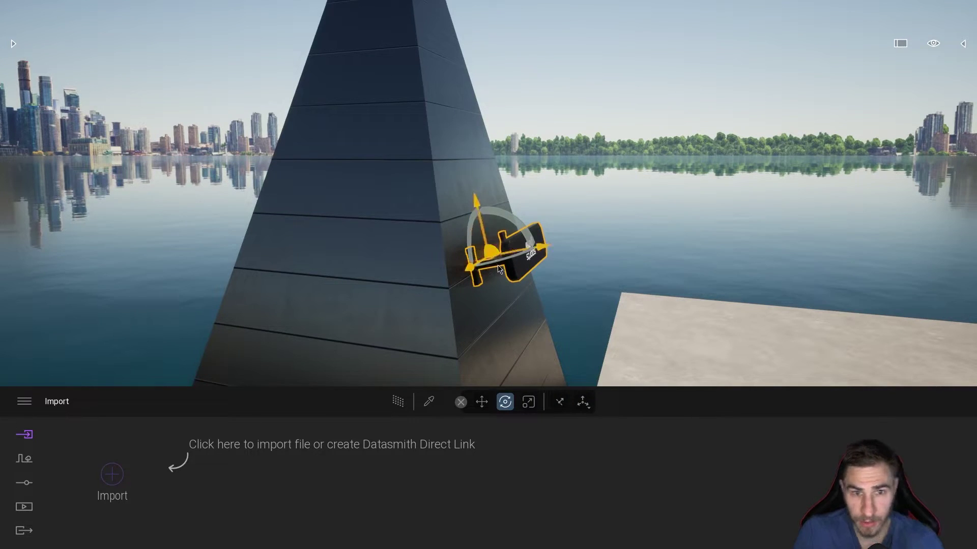
Switch the utility bench to the move gizmo and center its pivot.
right_drag(581, 288, 475, 299)
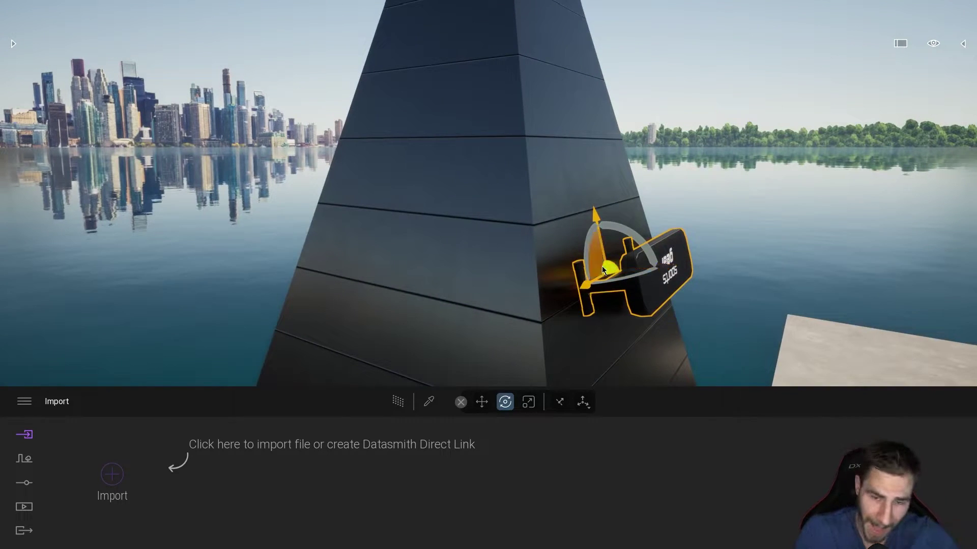
drag(607, 266, 682, 217)
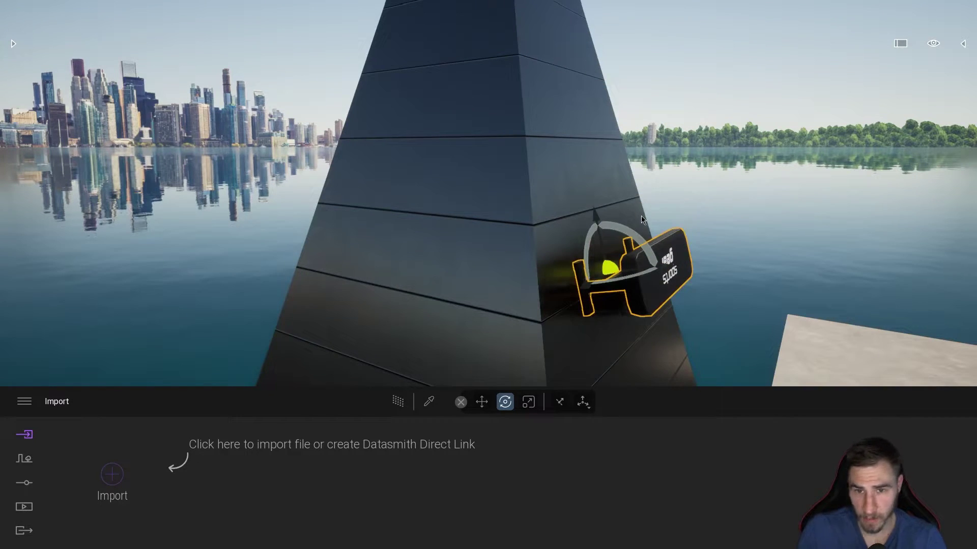
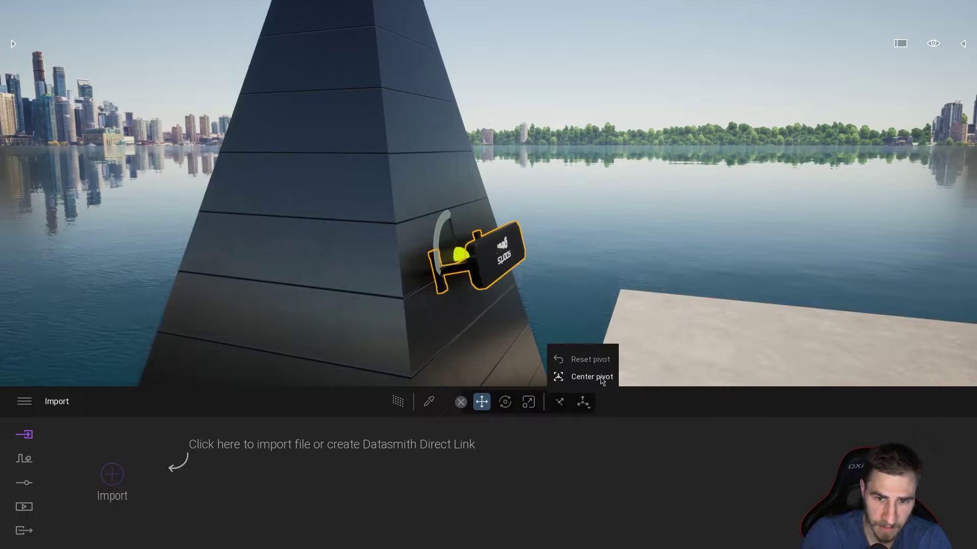
click(602, 381)
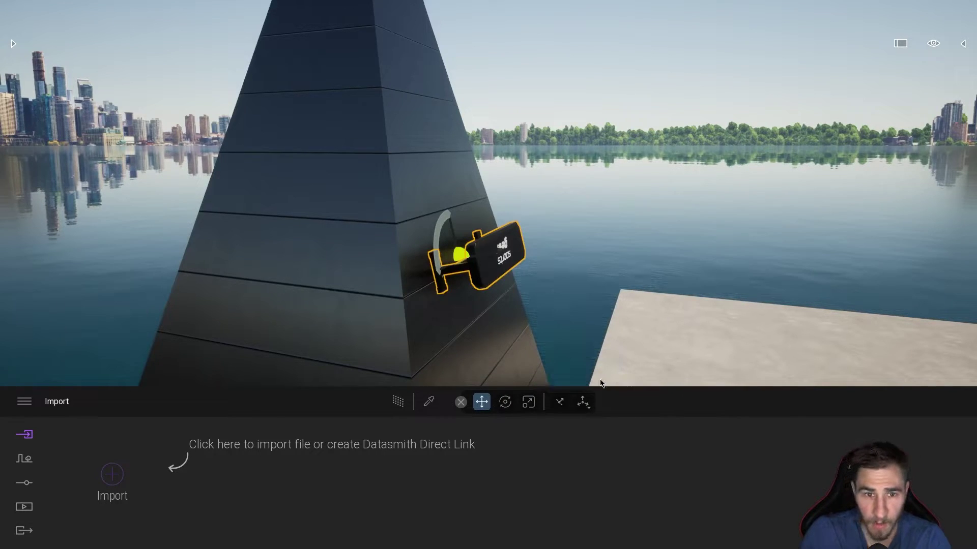
Enter pivot editing for the utility bench, return it to the move gizmo and center its pivot.
click(584, 400)
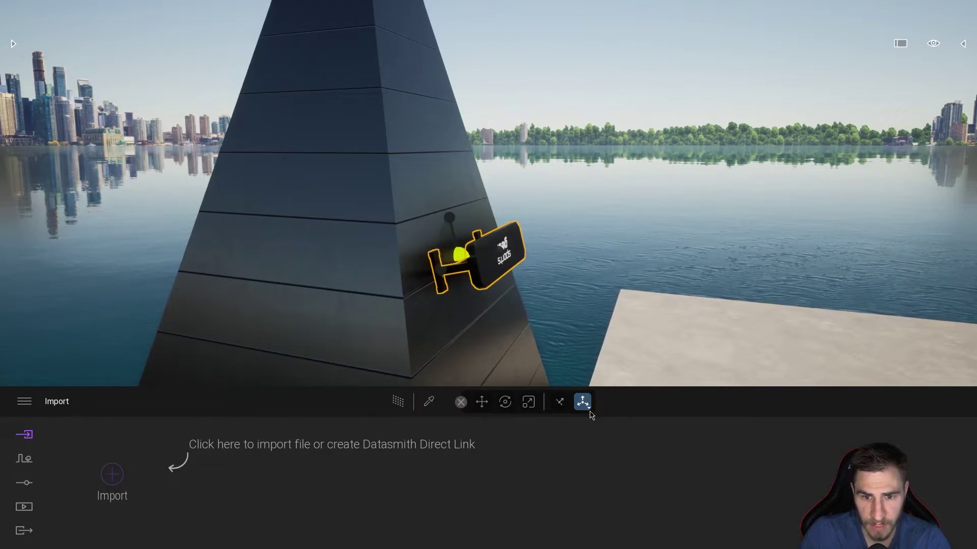
click(588, 408)
click(587, 379)
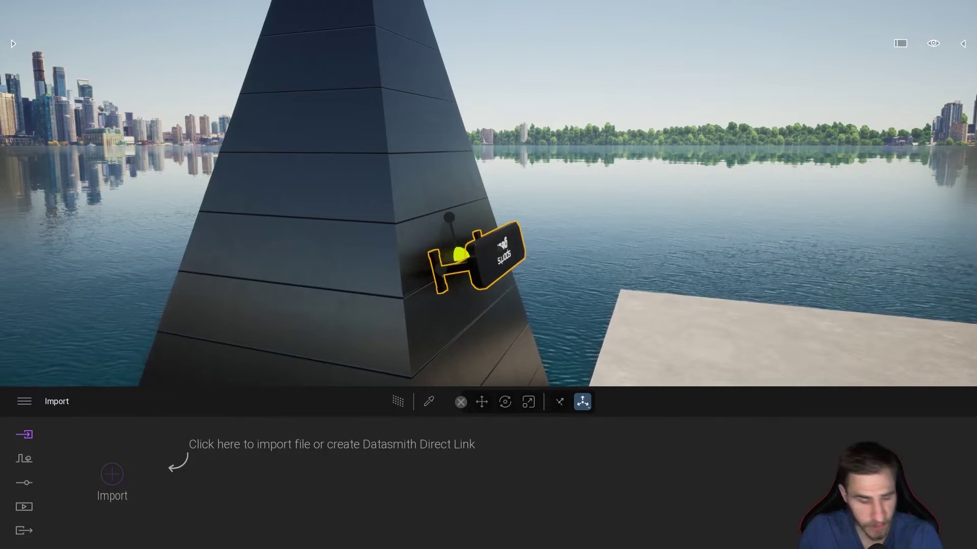
right_drag(505, 294, 508, 318)
click(485, 401)
key(a)
right_drag(570, 325, 579, 305)
click(587, 407)
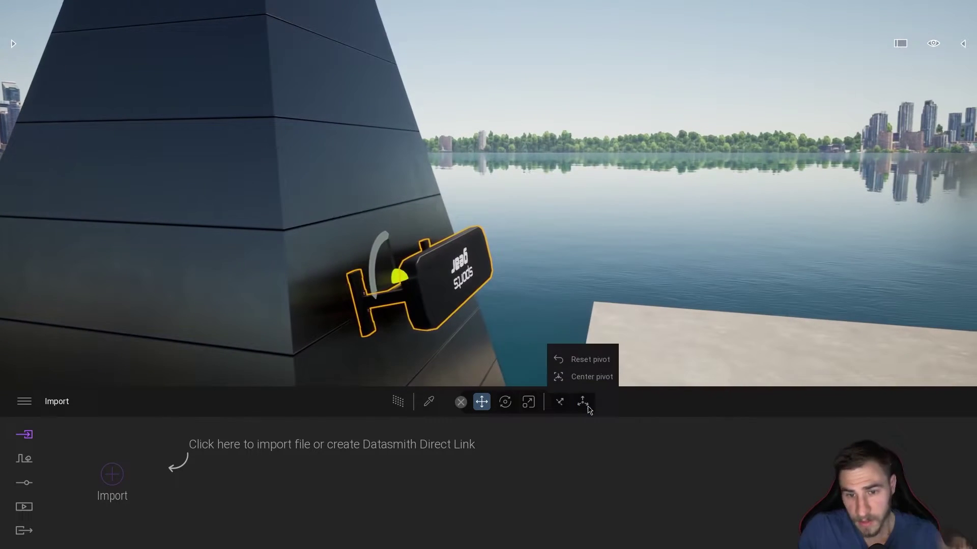
click(591, 377)
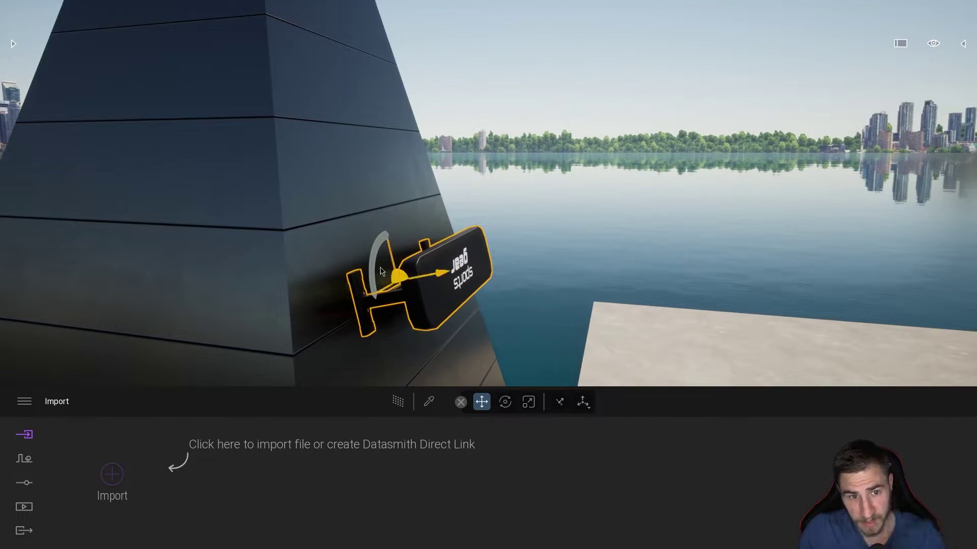
Relocate the utility bench's pivot to its foot near the pyramid's edge and return to the move gizmo.
click(583, 407)
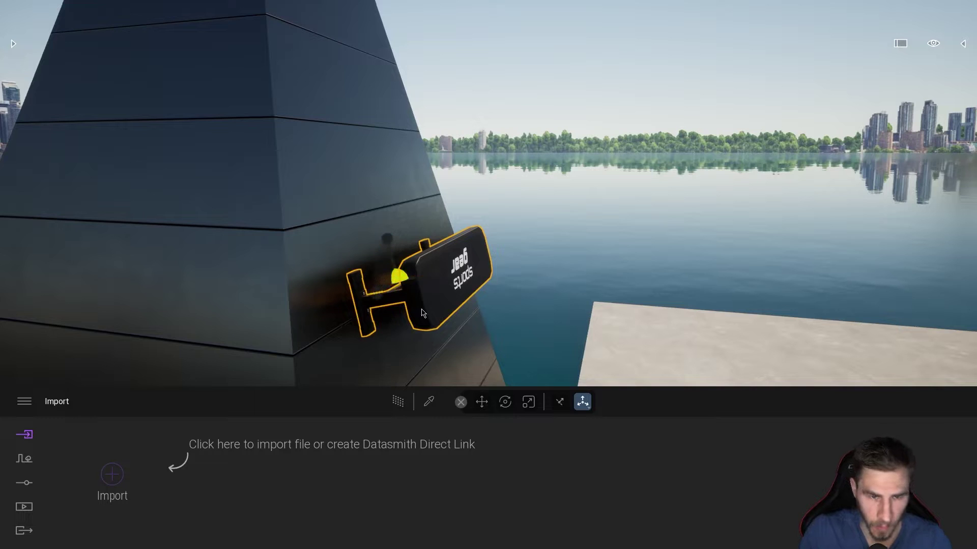
right_drag(453, 333, 445, 324)
key(a)
key(d)
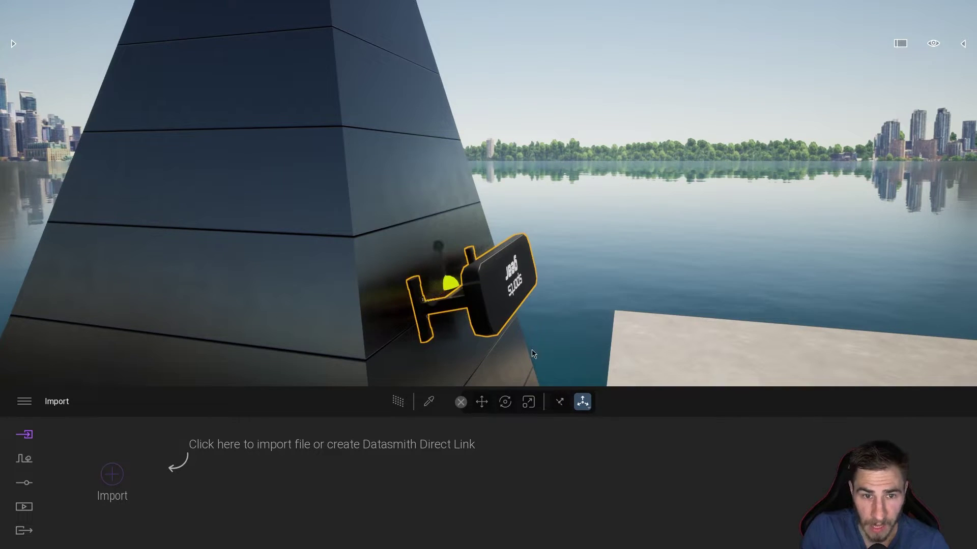
right_drag(564, 321, 506, 348)
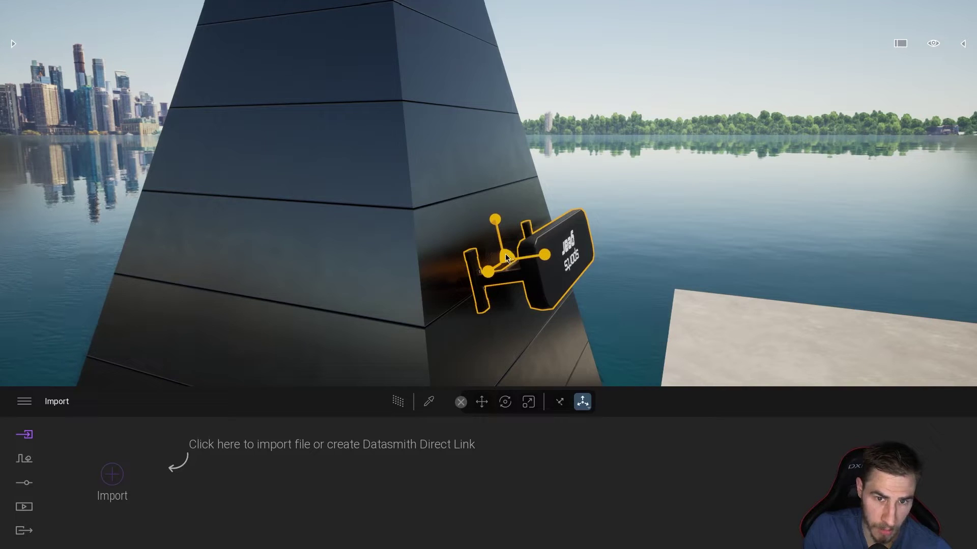
drag(507, 259, 476, 296)
right_drag(474, 289, 457, 244)
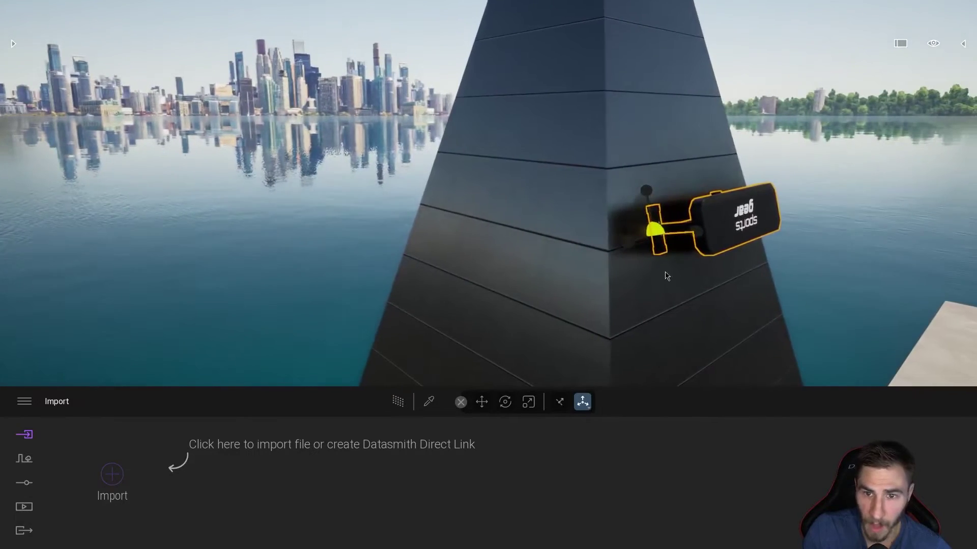
scroll(684, 277, up, 4)
middle_drag(890, 331, 617, 399)
scroll(442, 308, down, 5)
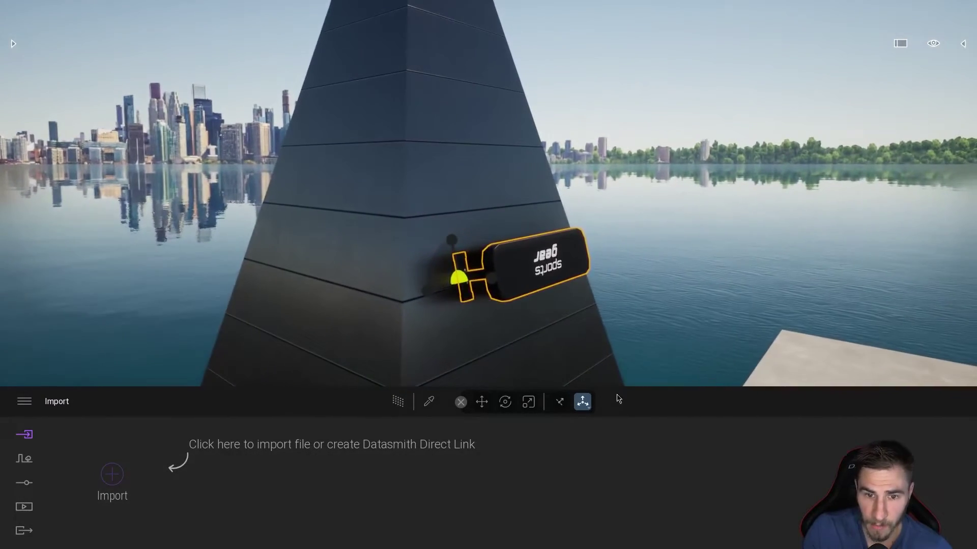
click(584, 404)
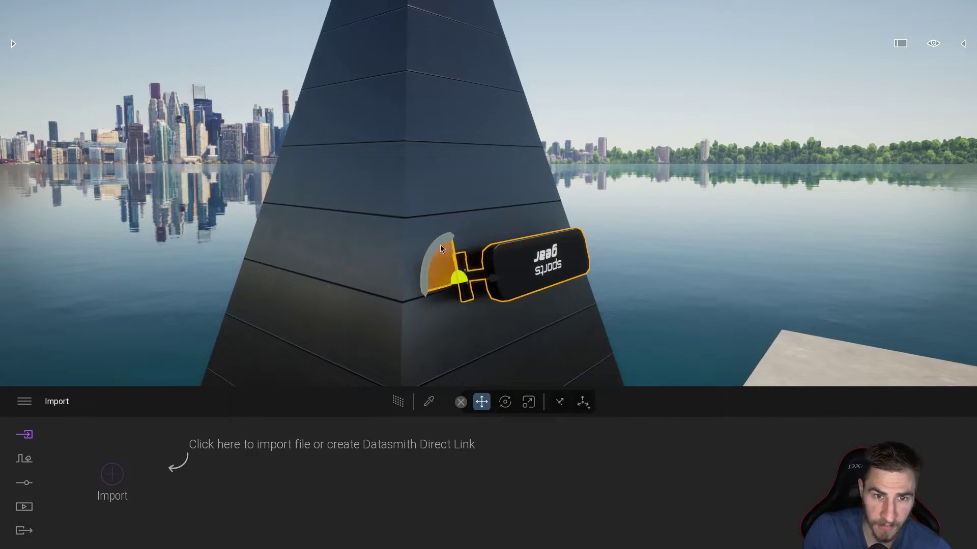
Try repositioning the utility bench on the slope from its relocated pivot, and undo the change.
drag(433, 250, 612, 223)
key(ctrl+z)
right_drag(478, 330, 484, 354)
key(s)
right_drag(648, 233, 454, 227)
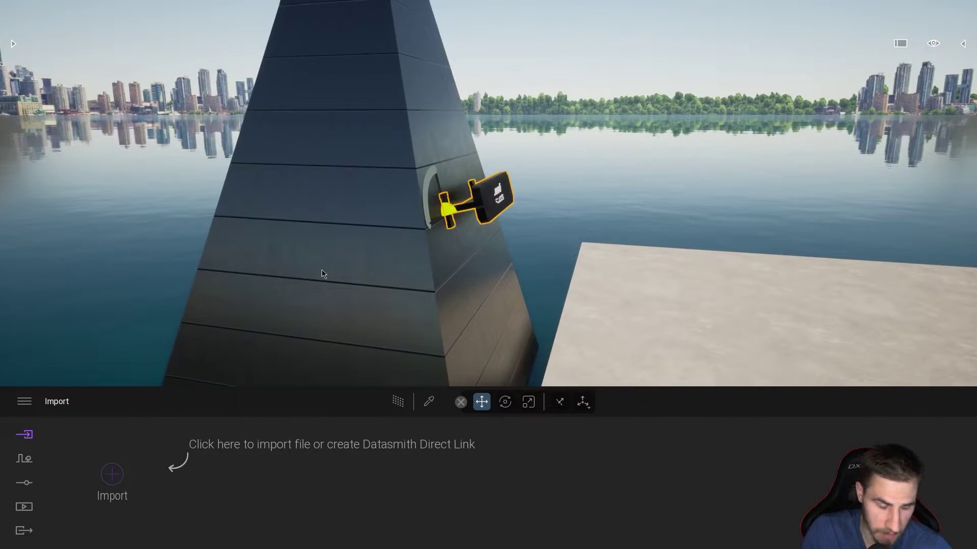
Place a second utility bench from the Gym assets on the flat concrete platform.
click(14, 44)
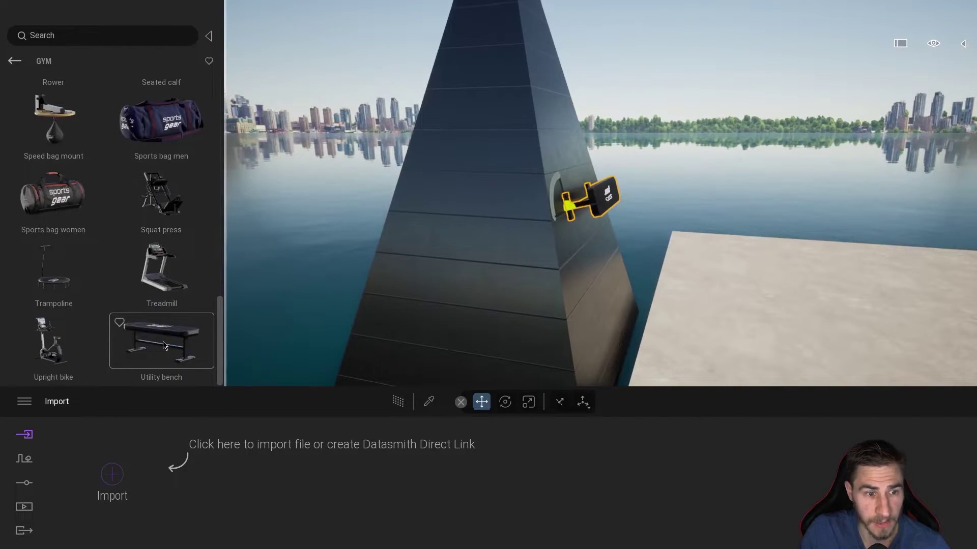
click(163, 345)
right_drag(420, 255, 529, 231)
click(484, 318)
right_drag(469, 312, 480, 308)
key(w)
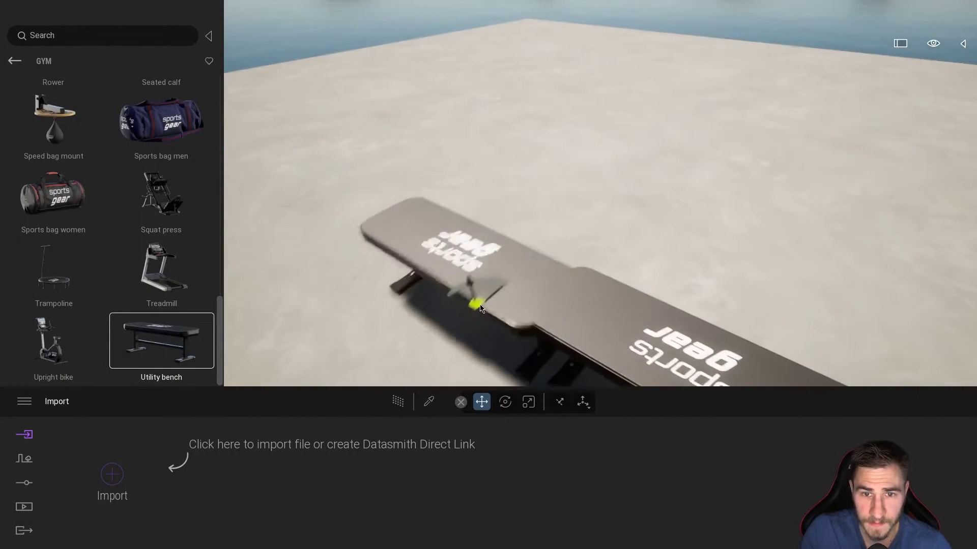
click(207, 34)
scroll(545, 234, down, 3)
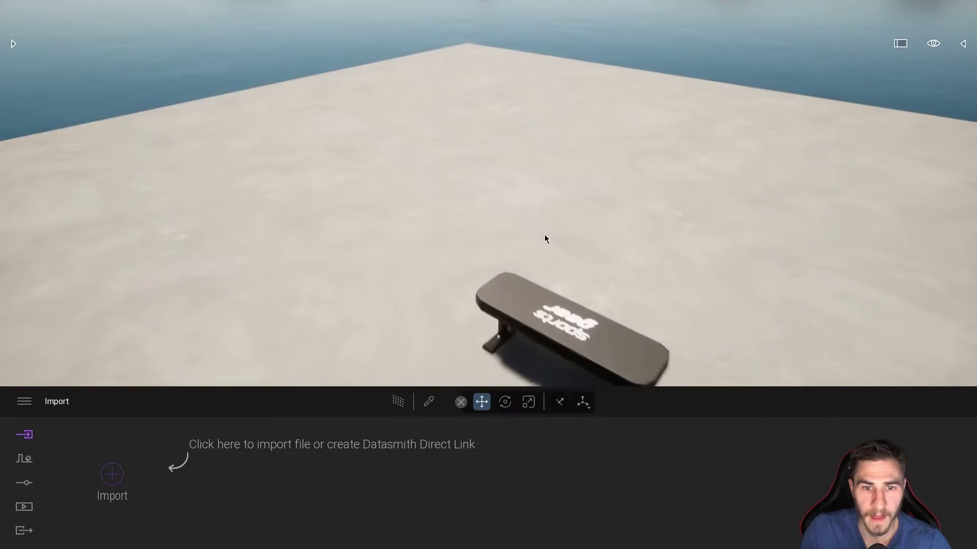
Select the bench on the platform, relocate its pivot to the foot at one end and return to the move gizmo.
click(557, 324)
right_drag(557, 323, 405, 294)
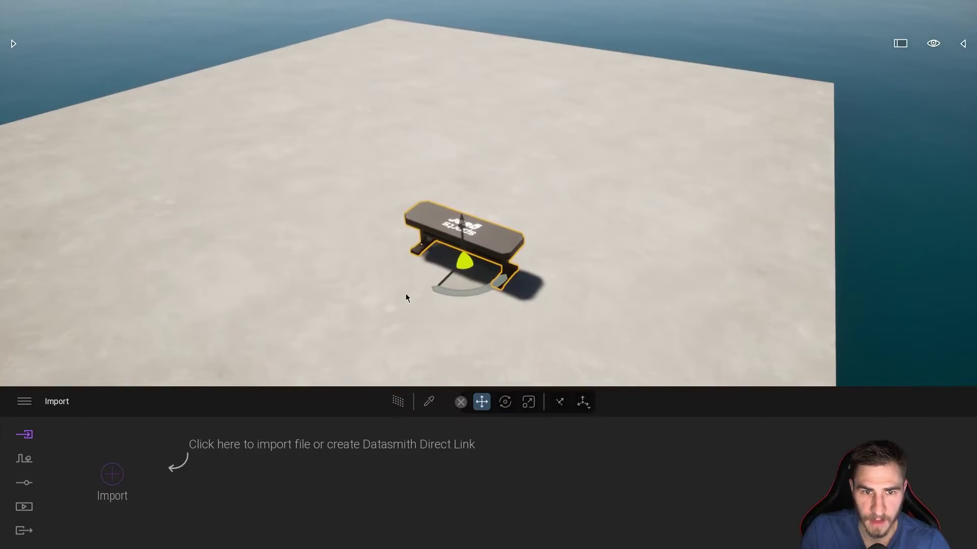
key(w)
right_drag(454, 273, 310, 280)
key(s)
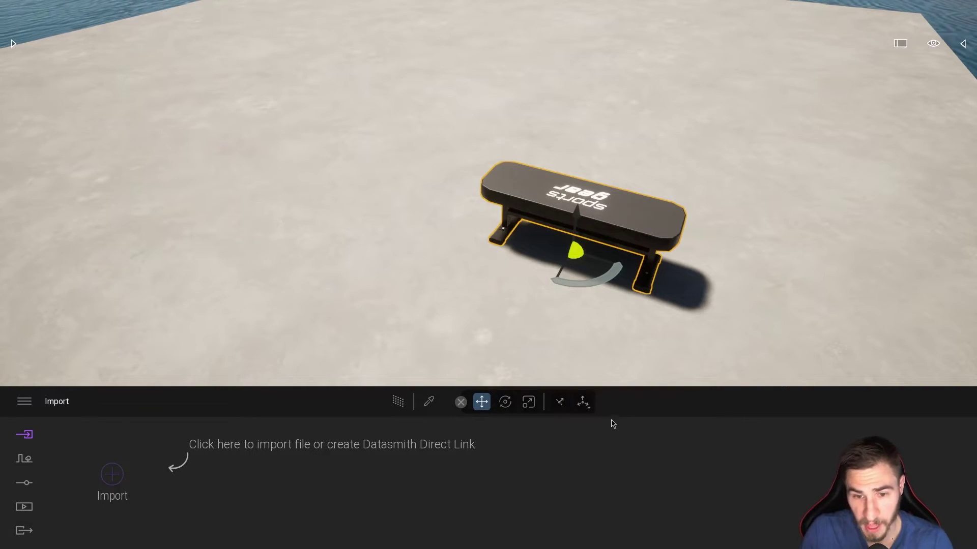
click(582, 403)
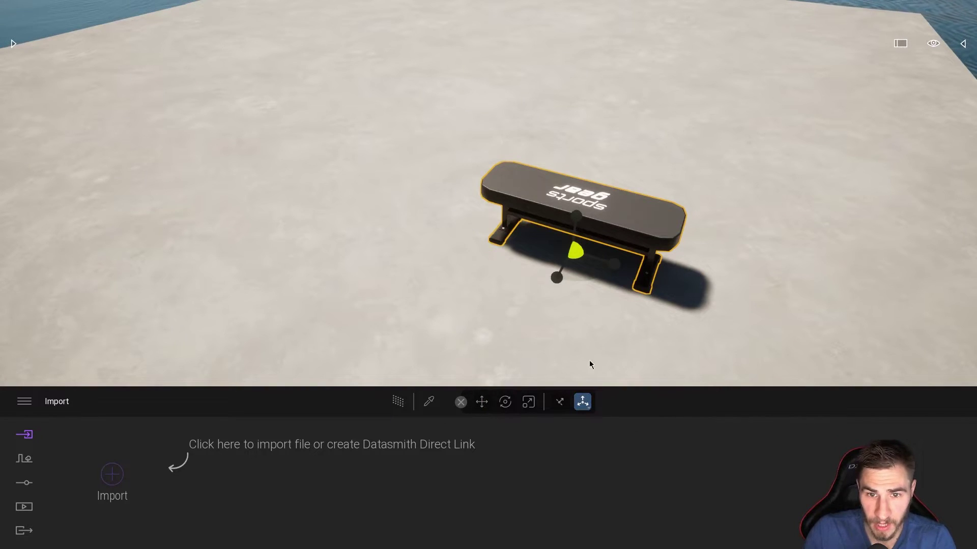
drag(584, 258, 646, 273)
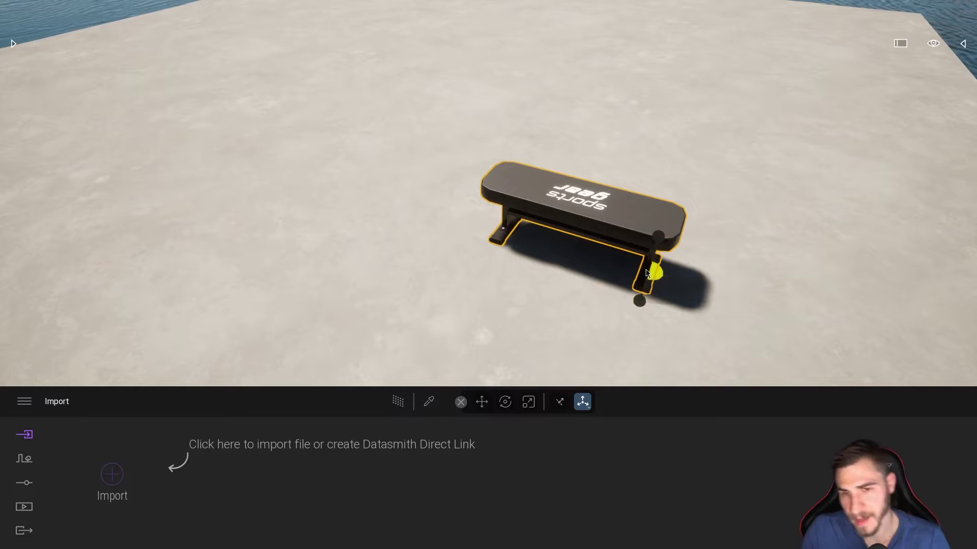
right_drag(646, 273, 816, 240)
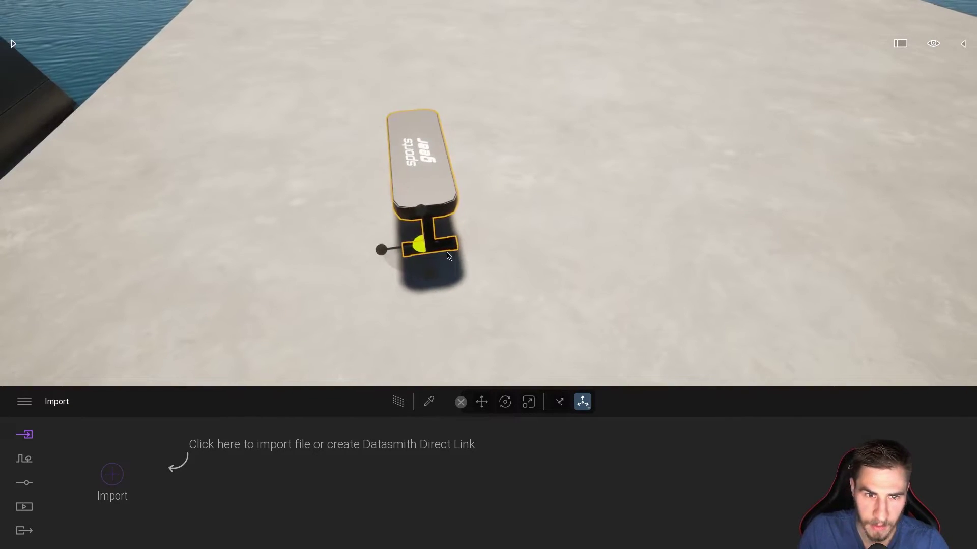
drag(419, 244, 425, 246)
right_drag(425, 246, 565, 229)
click(582, 403)
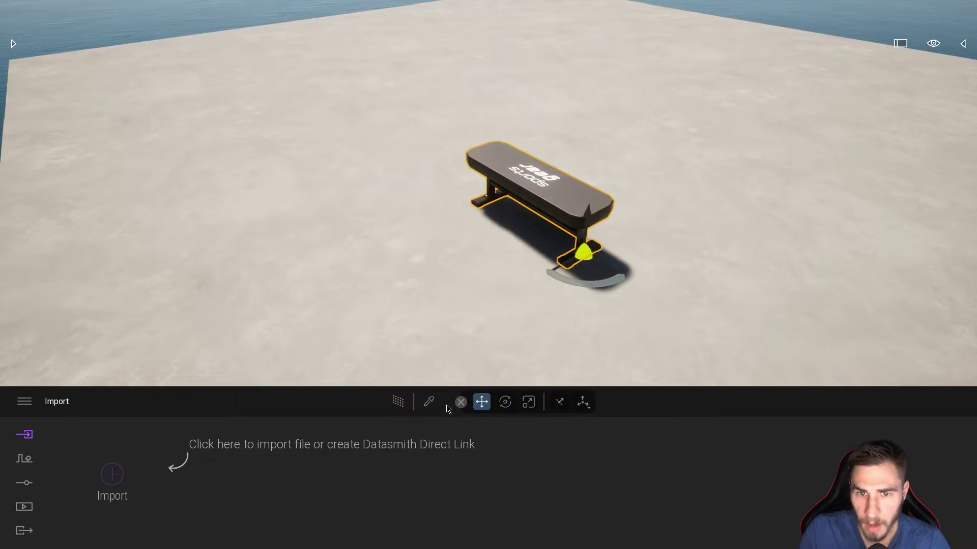
Try moving and turning the platform bench with its gizmo at the foot pivot, and undo the changes.
right_drag(682, 334, 657, 336)
key(w)
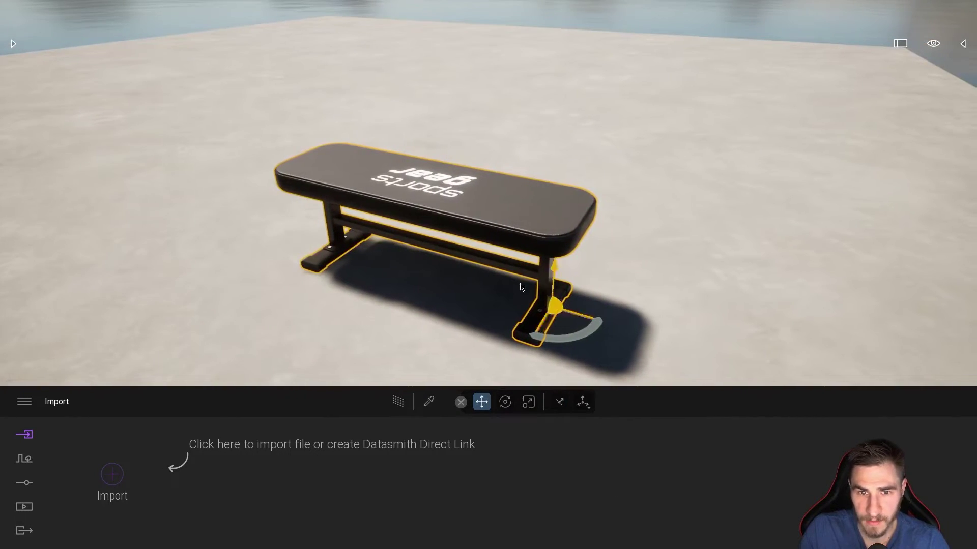
click(558, 403)
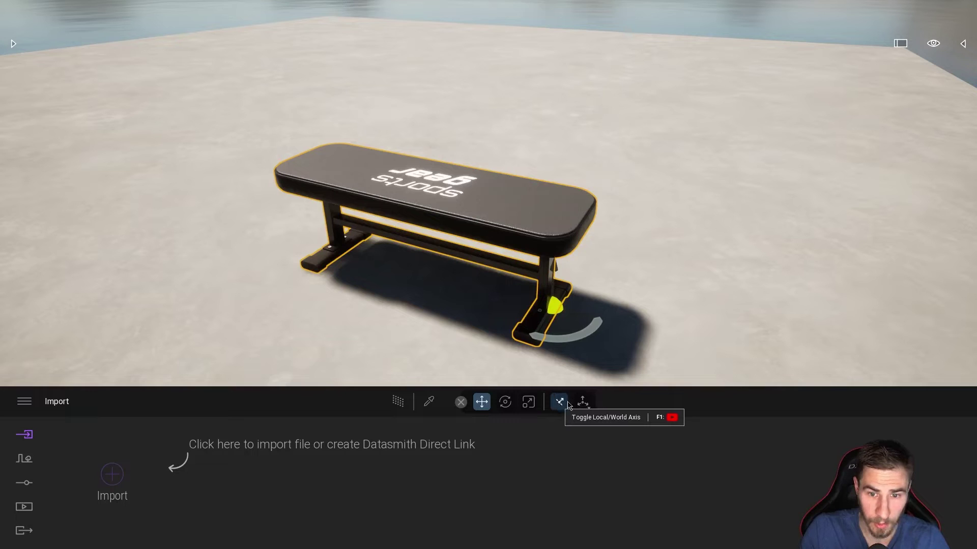
drag(580, 308, 501, 291)
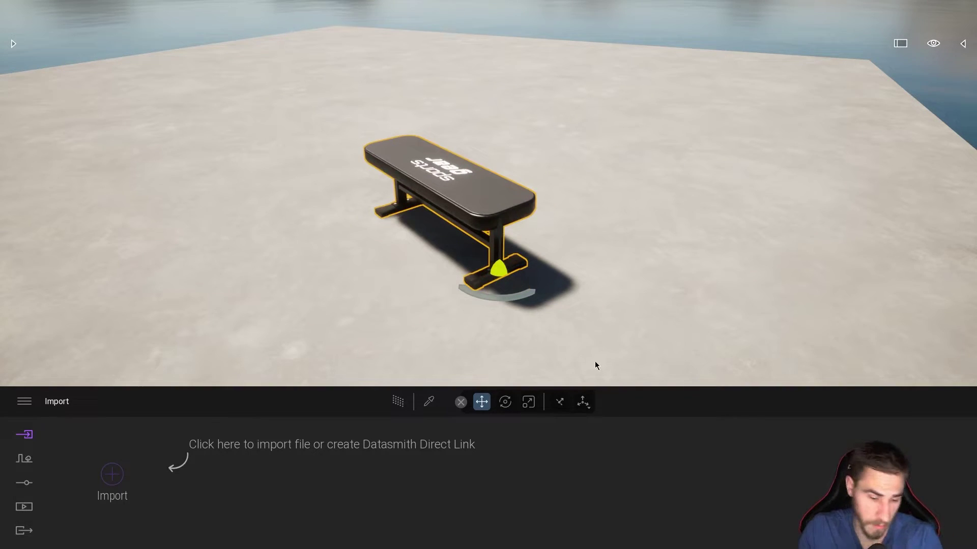
key(ctrl+z)
key(ctrl+z)
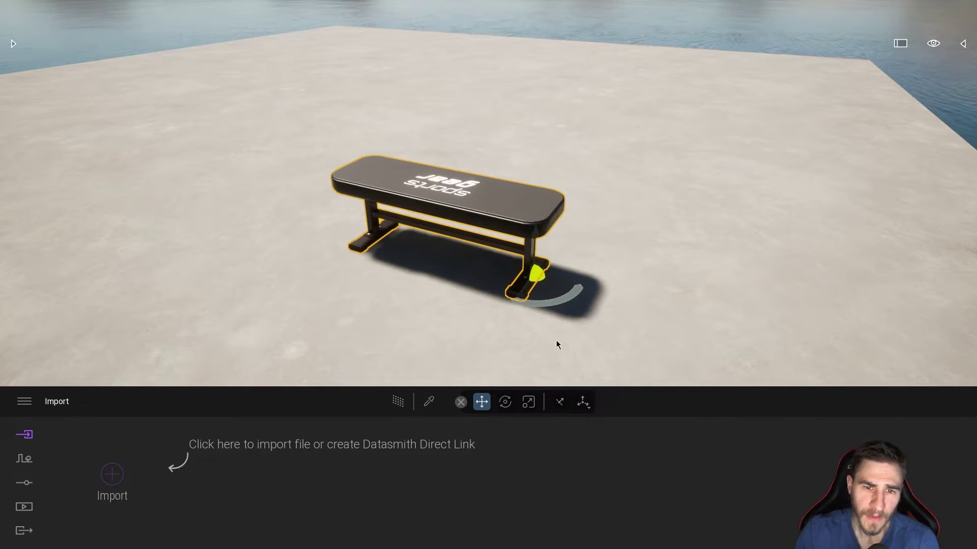
Toggle the platform bench's gizmo between world and local axes and compare them from different angles.
click(562, 401)
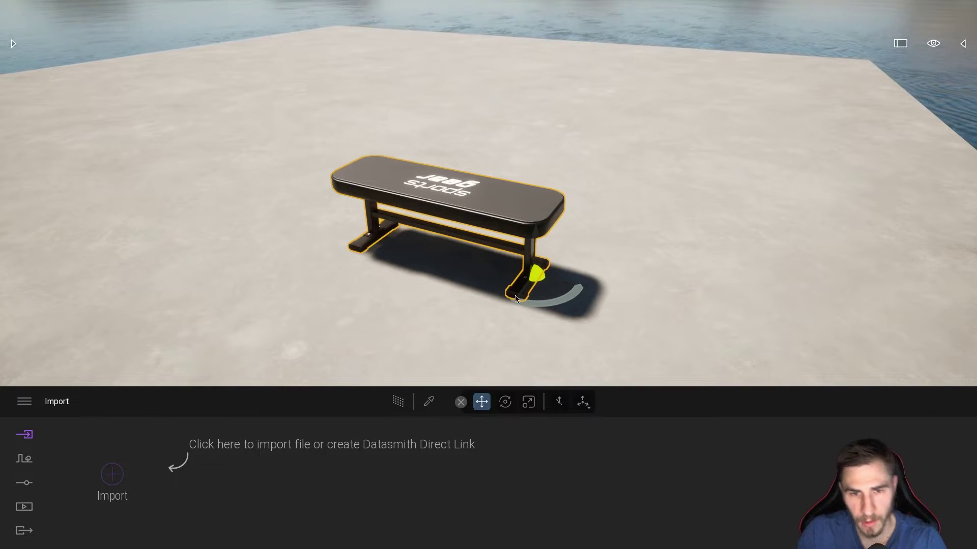
right_drag(646, 313, 534, 244)
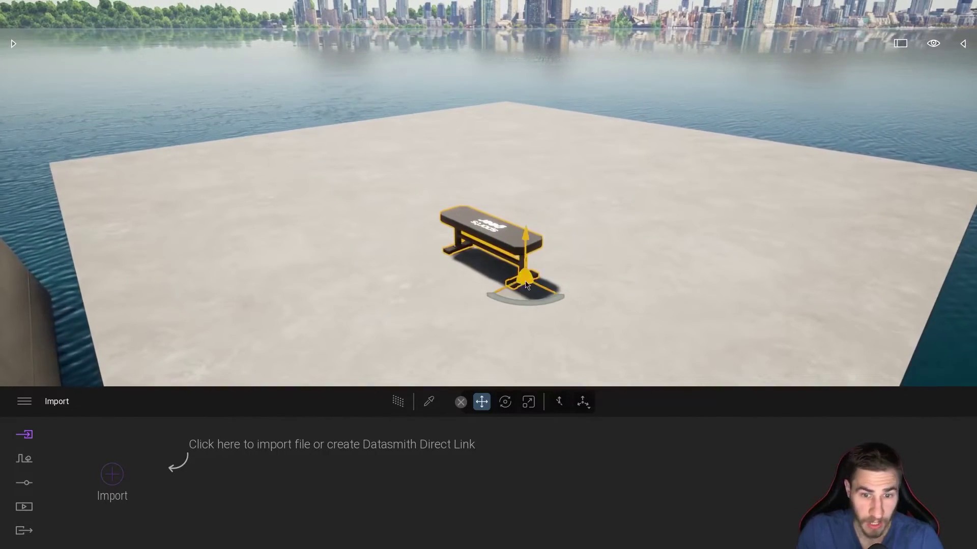
click(558, 405)
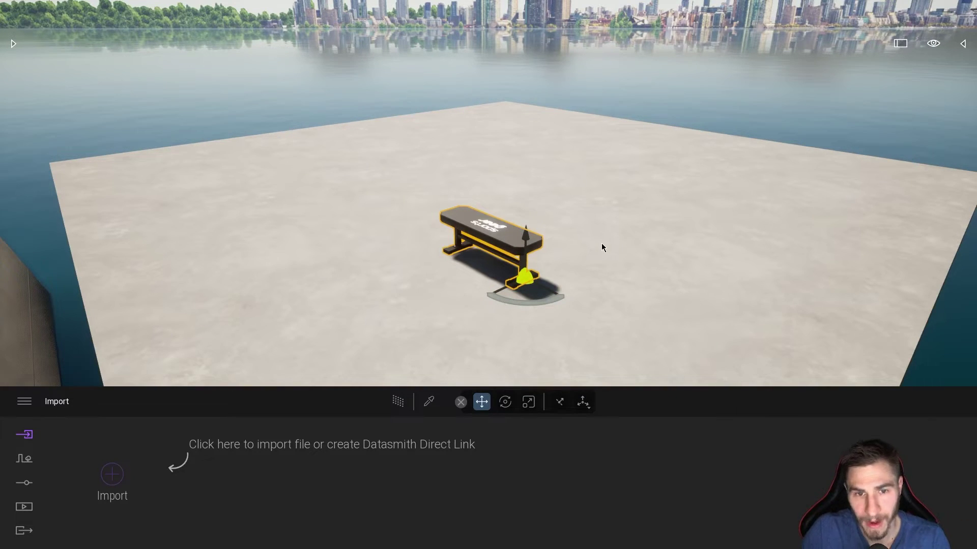
right_drag(601, 243, 600, 296)
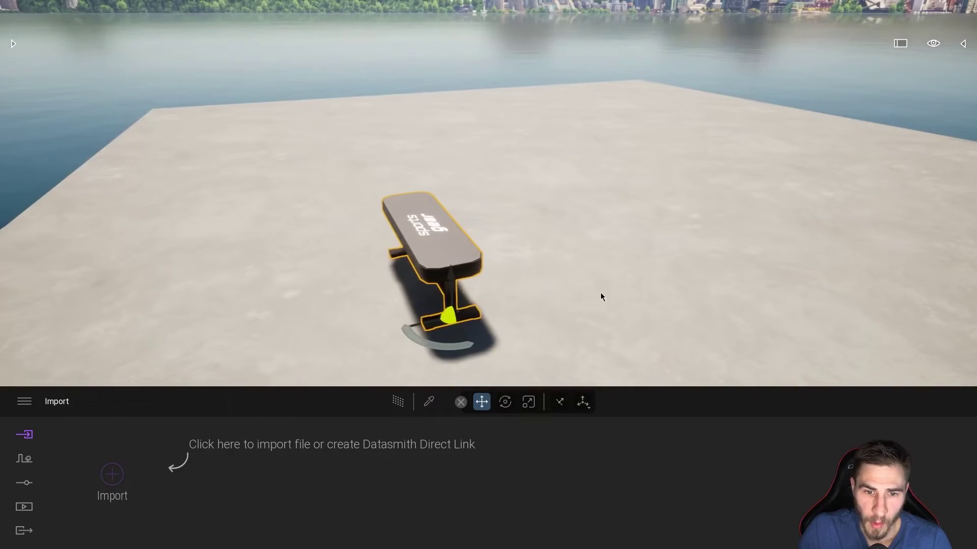
click(560, 405)
click(559, 405)
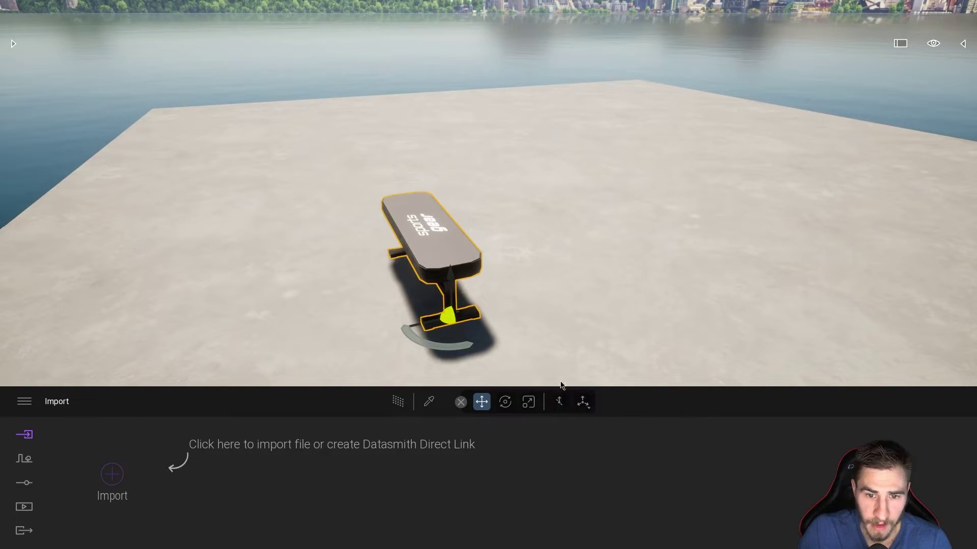
click(559, 405)
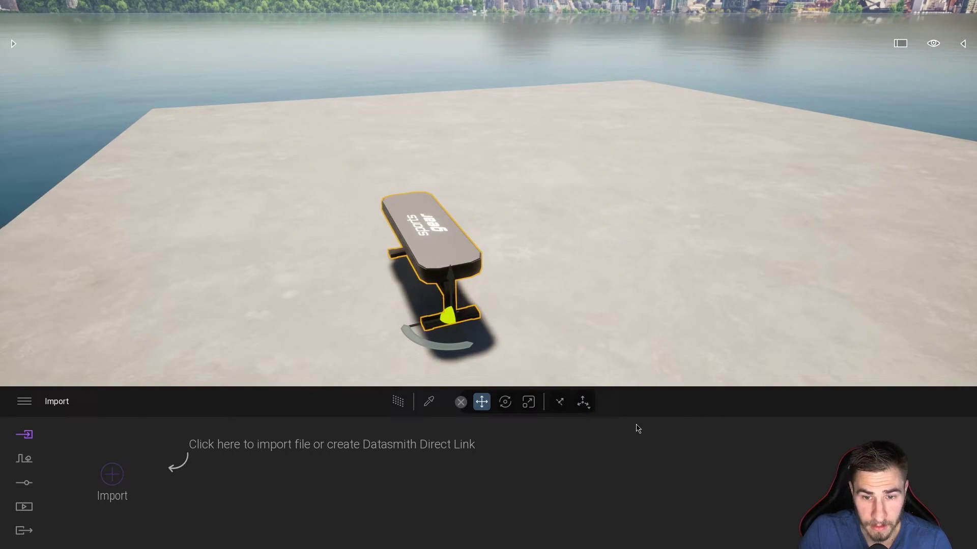
Move the utility bench from the platform onto the pyramid's slope below the first bench.
right_drag(575, 379, 745, 347)
drag(744, 346, 385, 178)
right_drag(385, 178, 635, 375)
Toggle the lower bench's gizmo between local and world axes on the slope, and delete that bench.
click(558, 402)
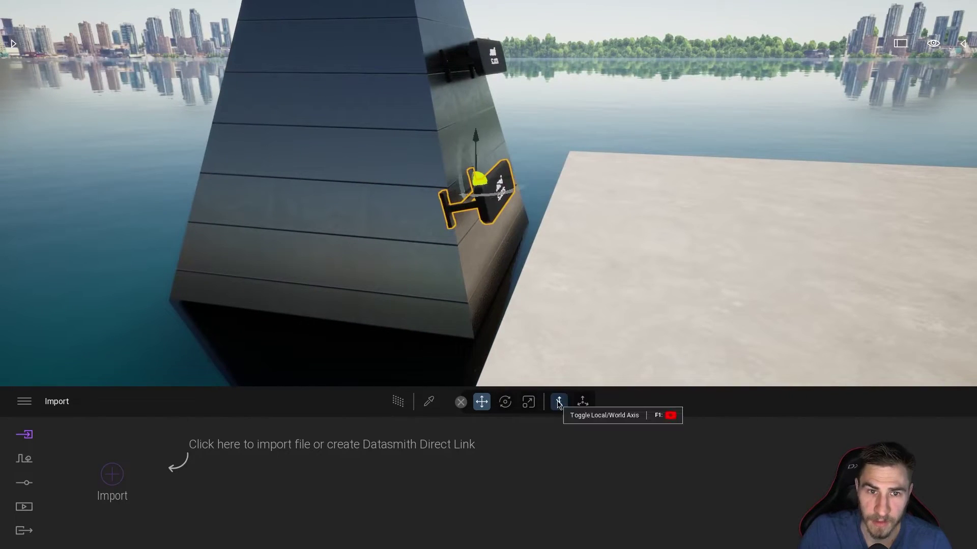
click(558, 403)
click(516, 193)
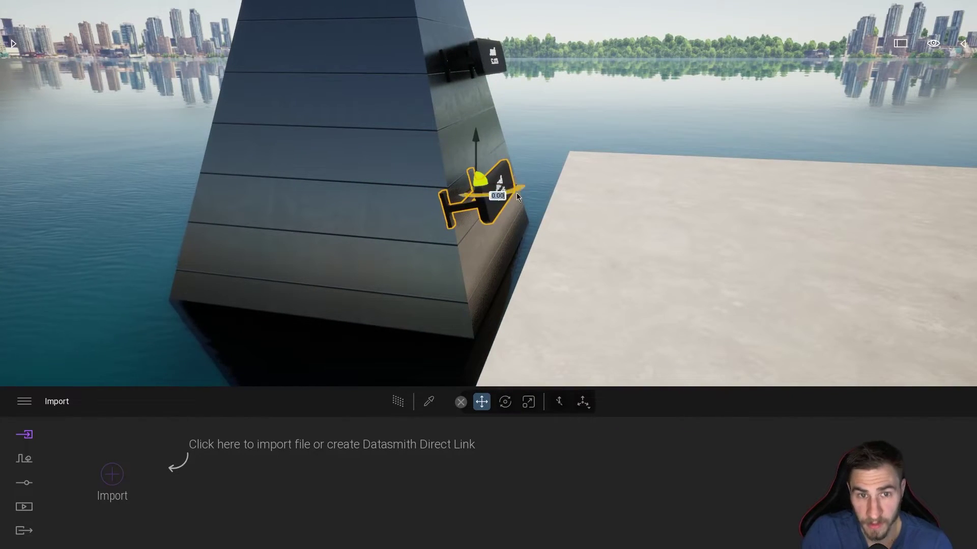
key(Delete)
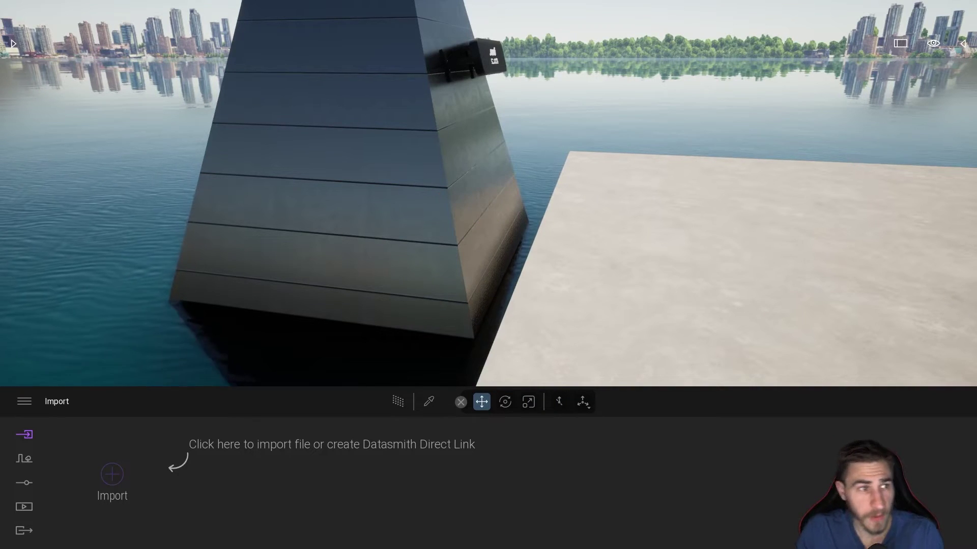
Browse the Gym assets and place the treadmill on the pyramid's slope.
click(14, 43)
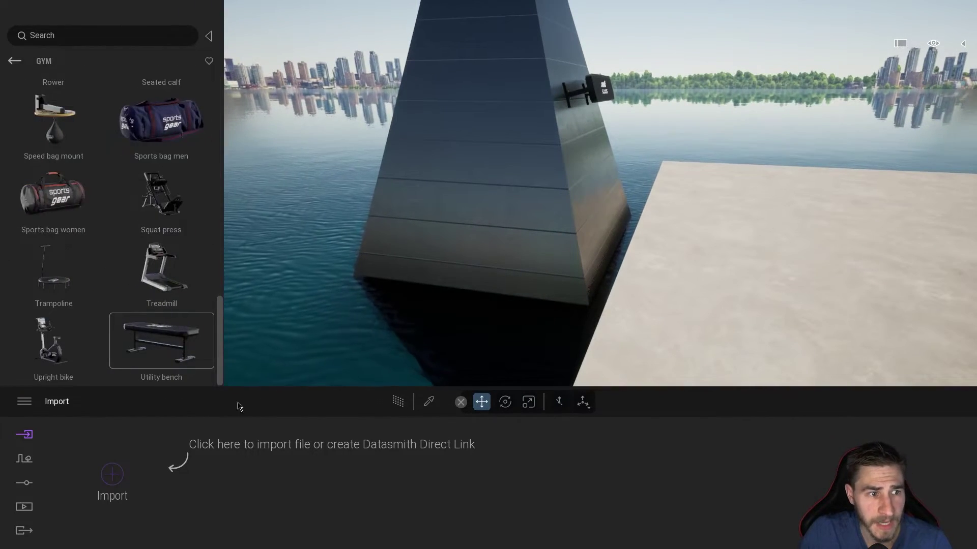
scroll(136, 305, up, 2)
scroll(135, 305, down, 2)
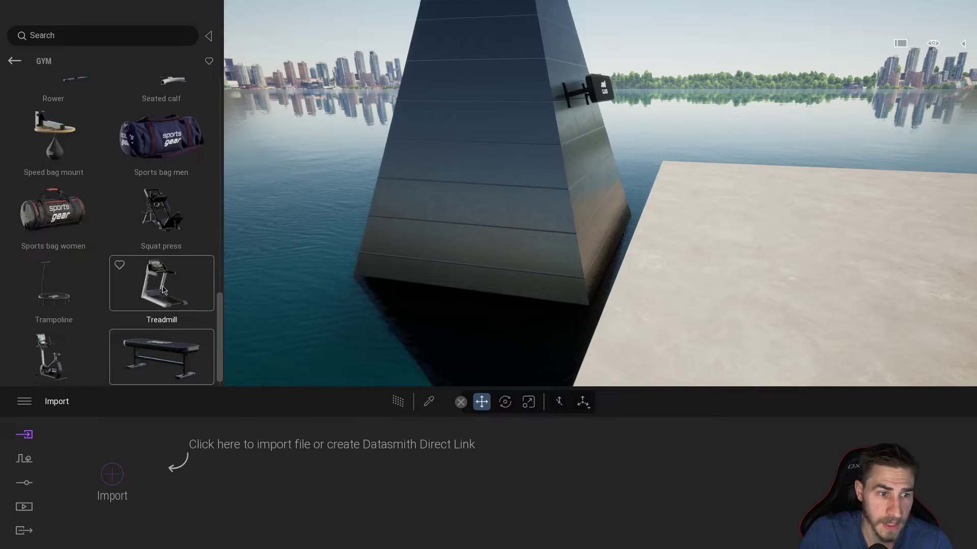
click(14, 61)
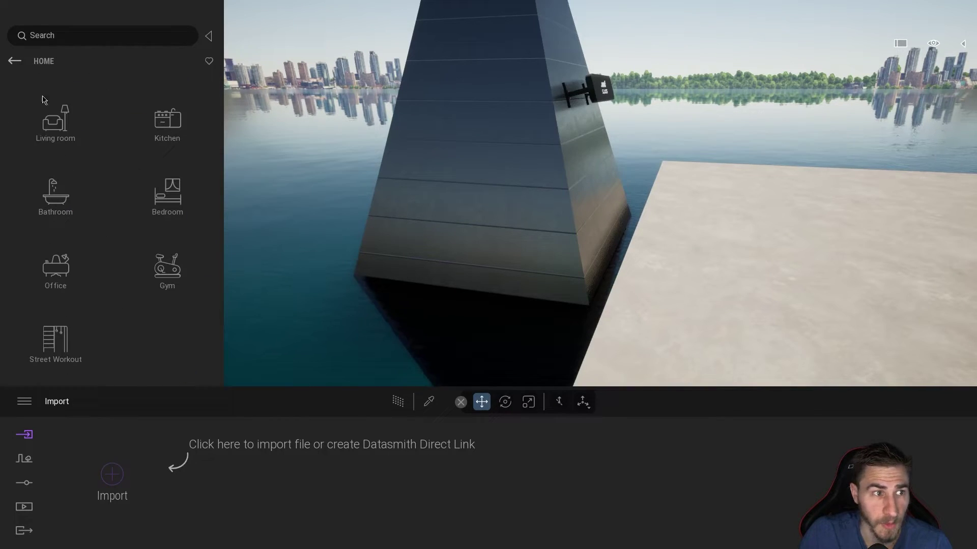
click(165, 266)
scroll(166, 229, down, 4)
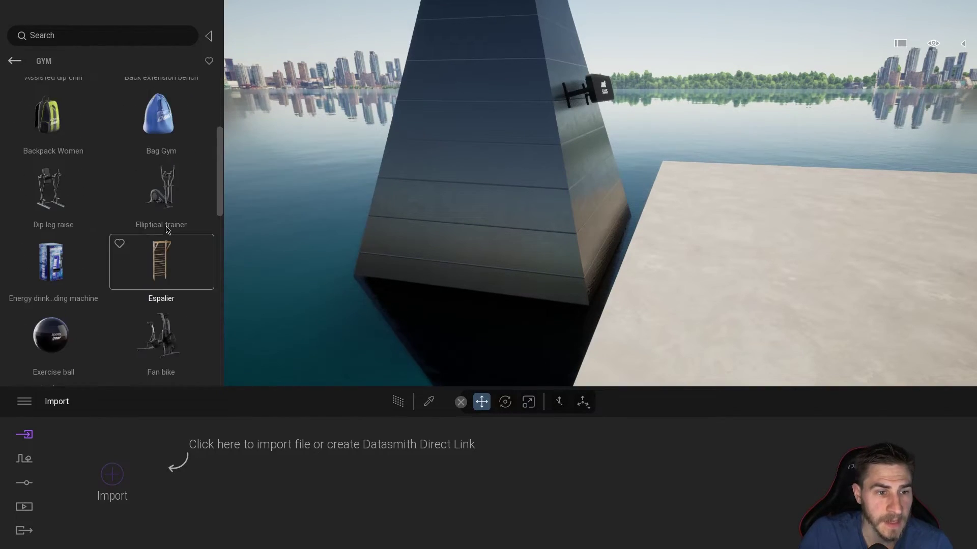
scroll(166, 230, down, 10)
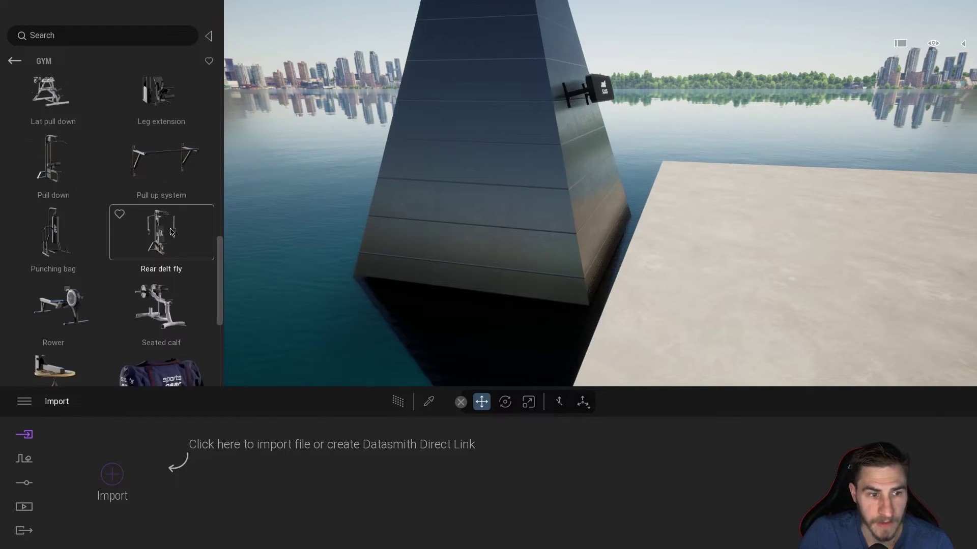
scroll(171, 232, down, 5)
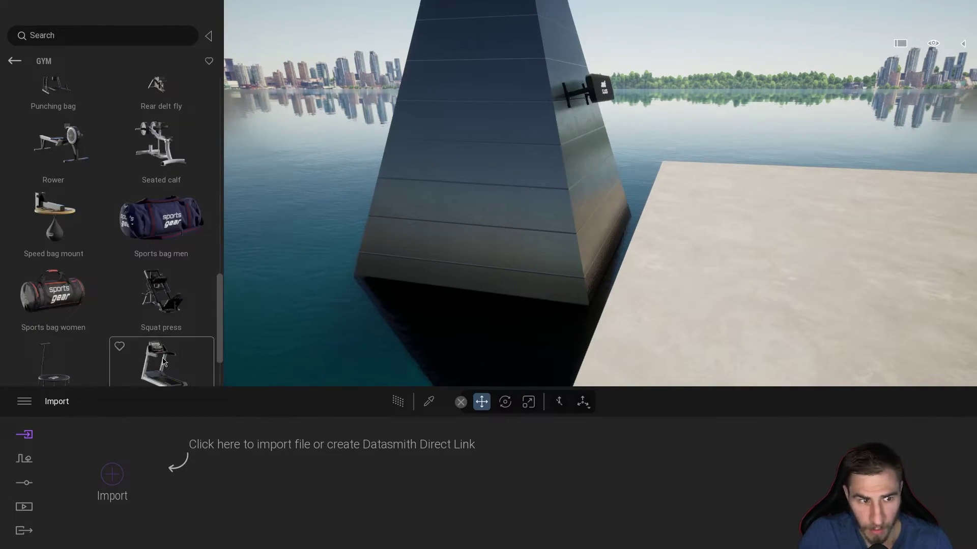
drag(162, 361, 570, 419)
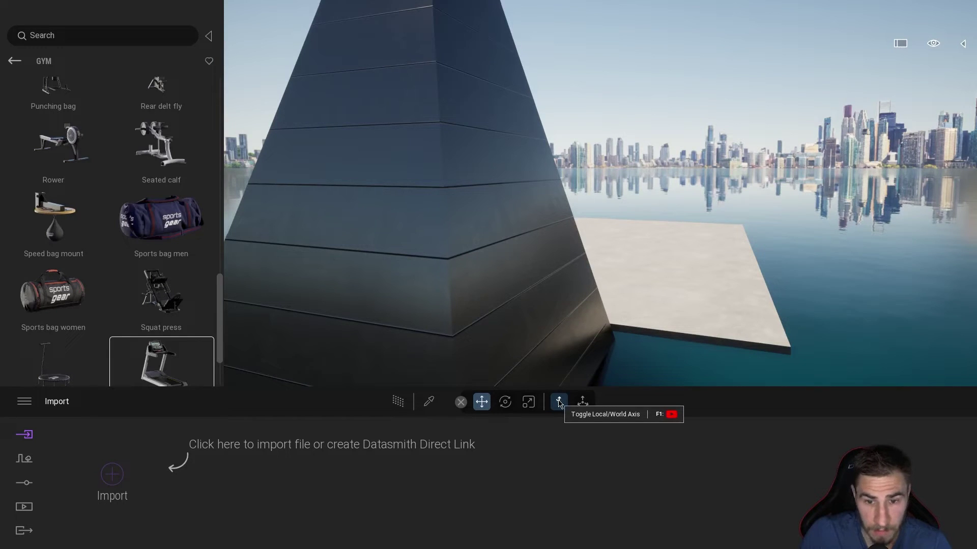
drag(559, 405, 482, 245)
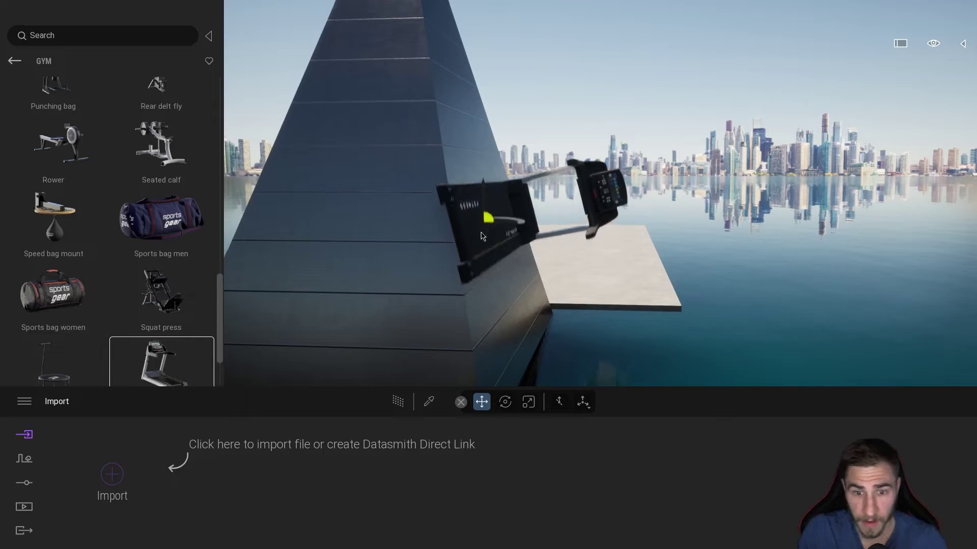
Switch the treadmill's gizmo to local axes and reposition the treadmill along the pyramid's slope.
mouse_move(484, 227)
mouse_down()
mouse_move(558, 405)
mouse_move(483, 306)
mouse_move(480, 258)
mouse_move(555, 400)
mouse_move(469, 196)
mouse_move(579, 371)
mouse_move(560, 409)
mouse_move(502, 281)
mouse_move(447, 218)
mouse_move(469, 182)
mouse_move(486, 219)
mouse_up()
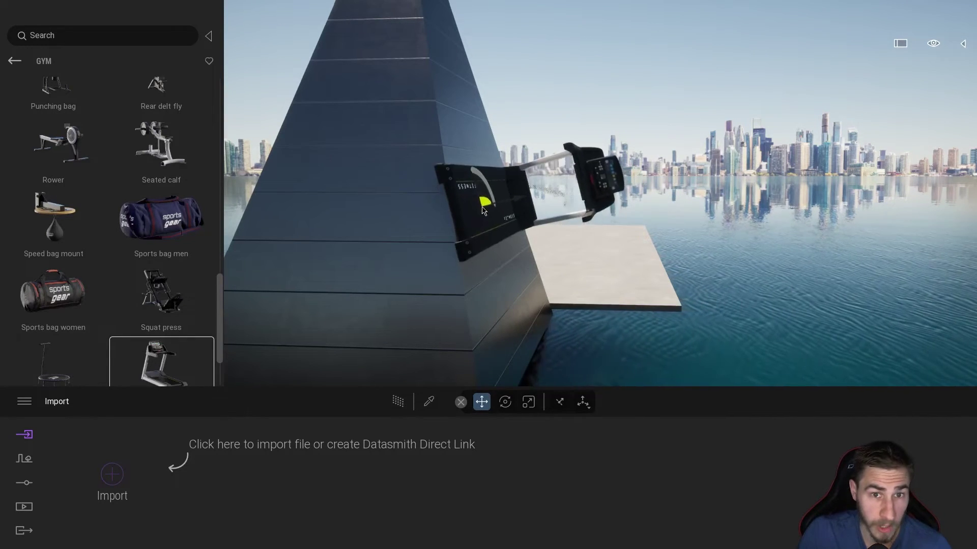
mouse_move(455, 181)
mouse_down()
mouse_move(431, 178)
mouse_move(466, 188)
mouse_up()
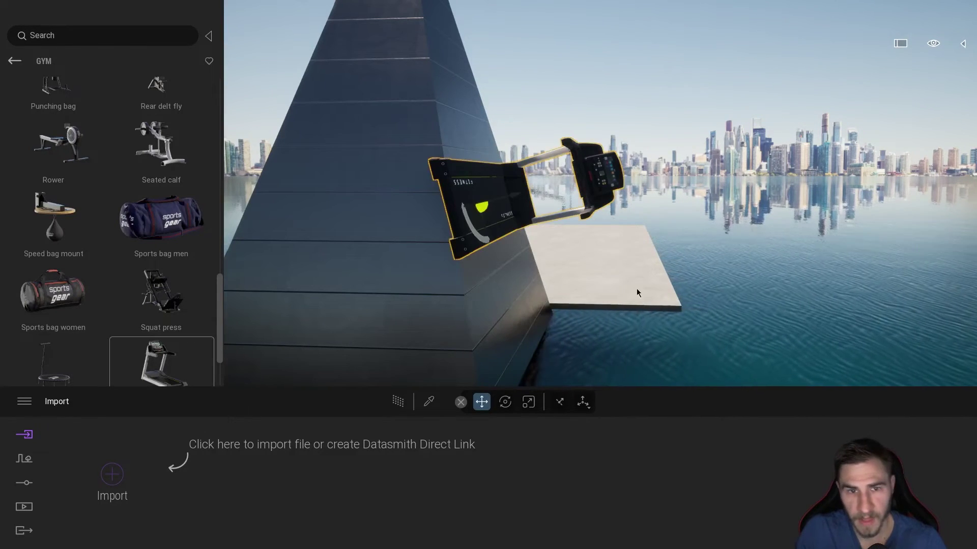
key(w)
right_drag(588, 263, 458, 264)
click(341, 266)
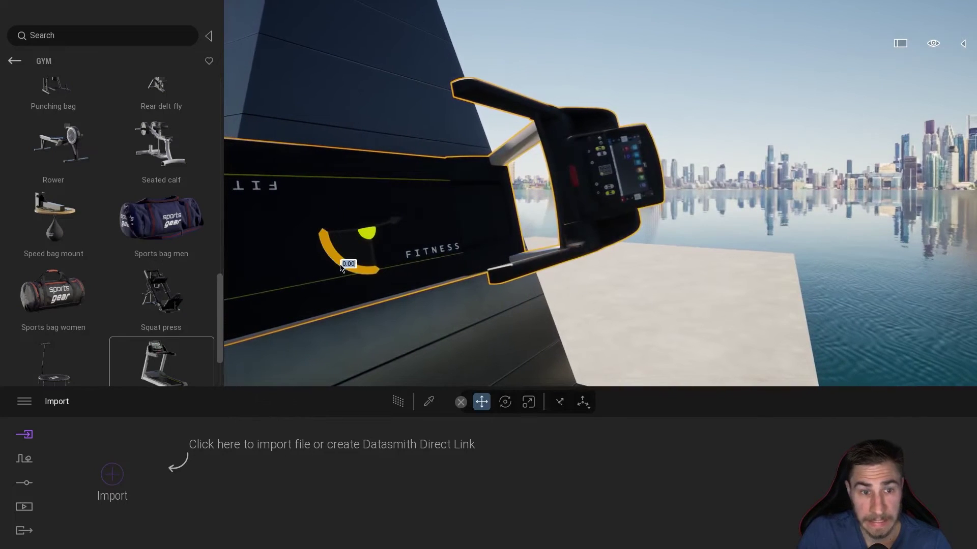
drag(341, 268, 385, 261)
key(d)
right_drag(385, 261, 316, 275)
key(d)
right_drag(824, 178, 746, 170)
key(w)
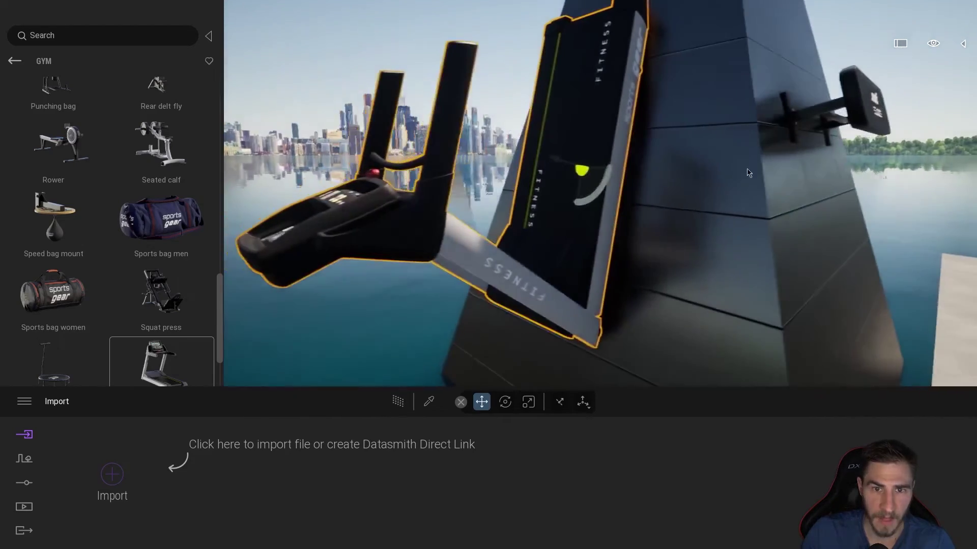
Try moving the treadmill again along the slope's plane, inspect it from the other side, and delete it.
drag(595, 187, 622, 207)
key(a)
right_drag(622, 207, 649, 199)
key(s)
key(w)
key(s)
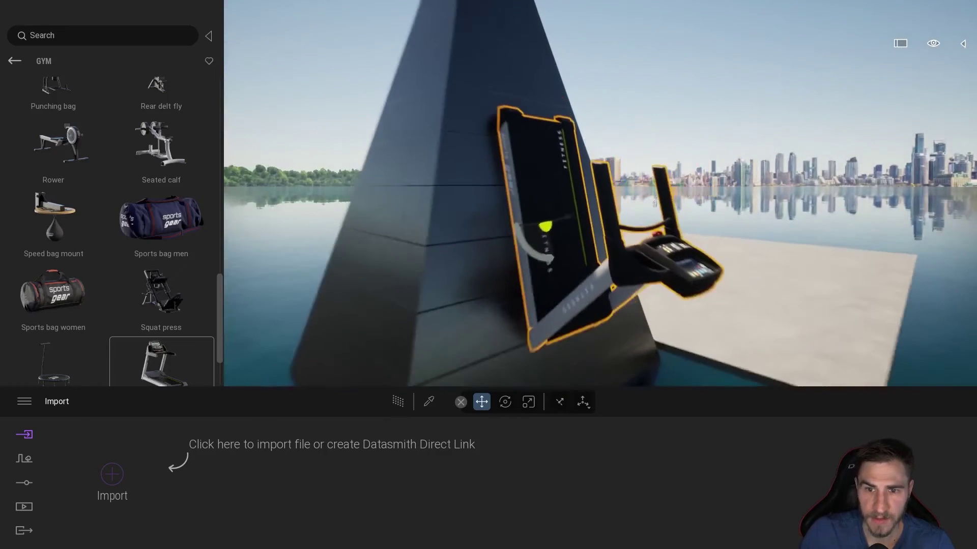
right_drag(438, 218, 448, 218)
right_drag(518, 292, 413, 287)
key(w)
key(Delete)
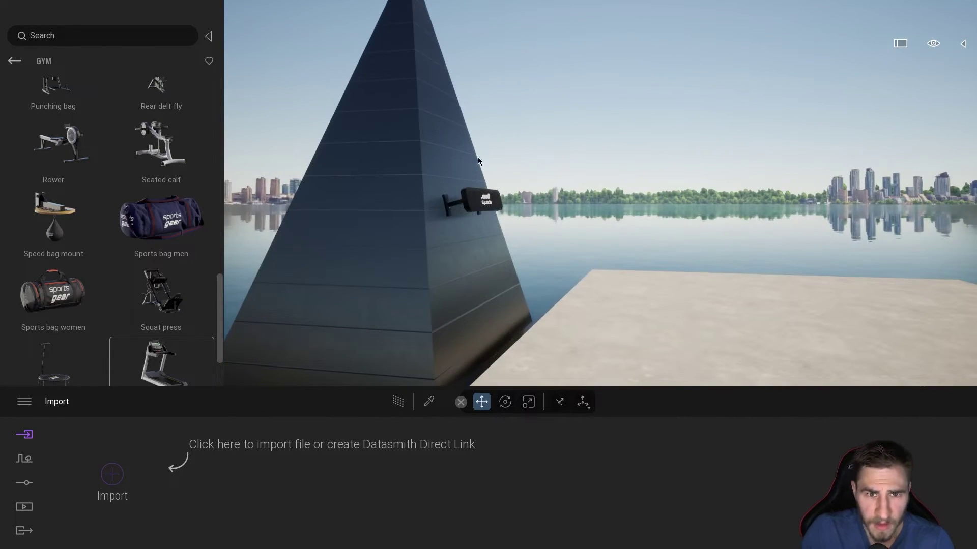
Place a new utility bench on the flat concrete platform.
click(467, 196)
right_drag(551, 329, 388, 244)
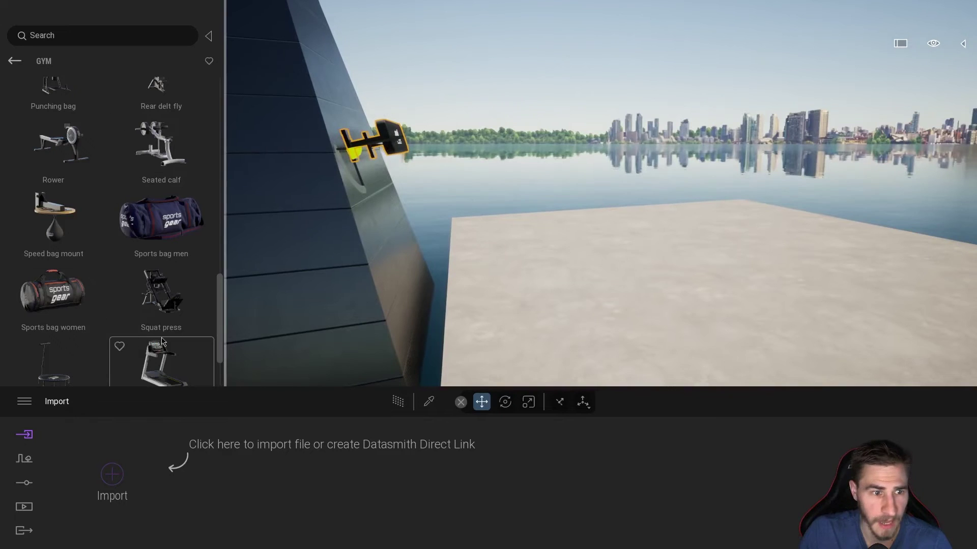
scroll(158, 282, down, 2)
drag(160, 339, 708, 325)
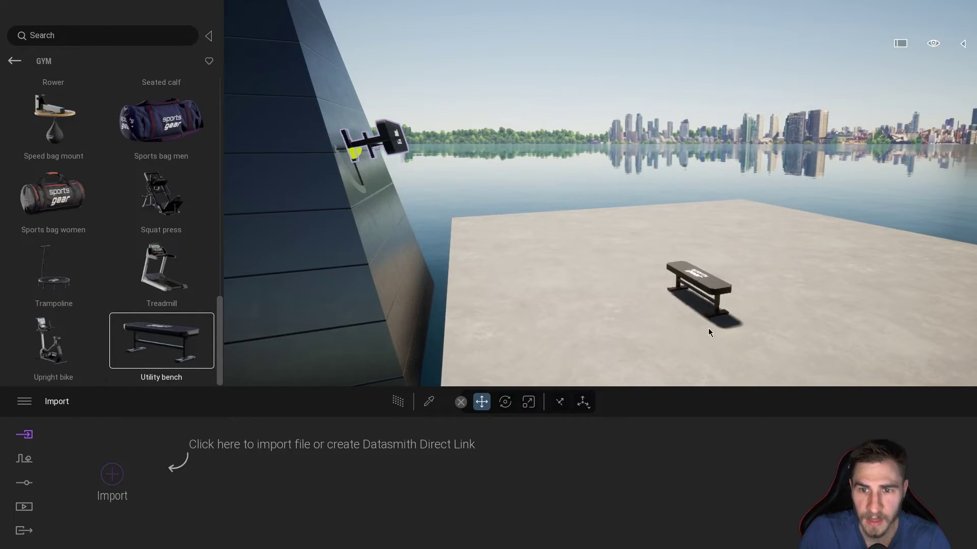
right_drag(708, 328, 850, 358)
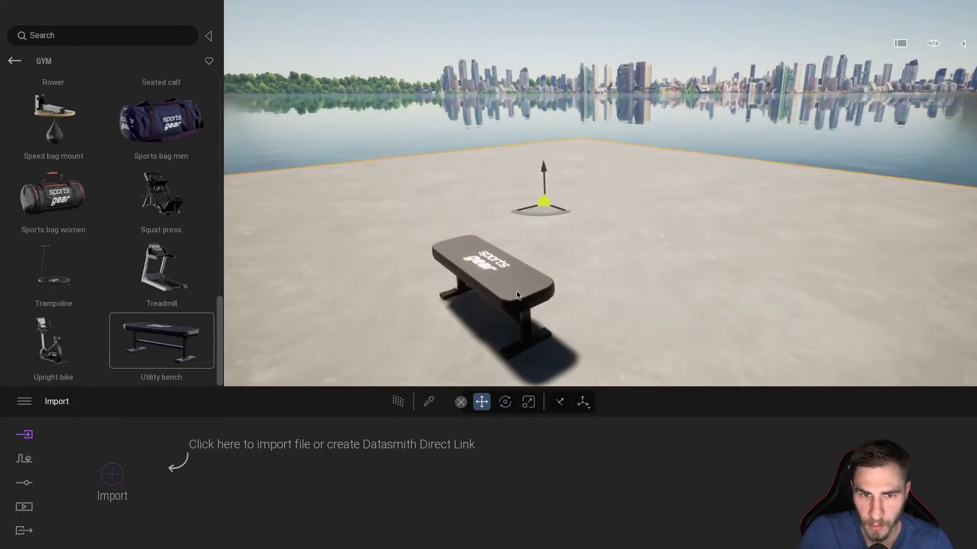
Edit the platform bench's pivot and move it away from the bench to a spot farther back on the platform.
click(582, 403)
drag(691, 302, 772, 219)
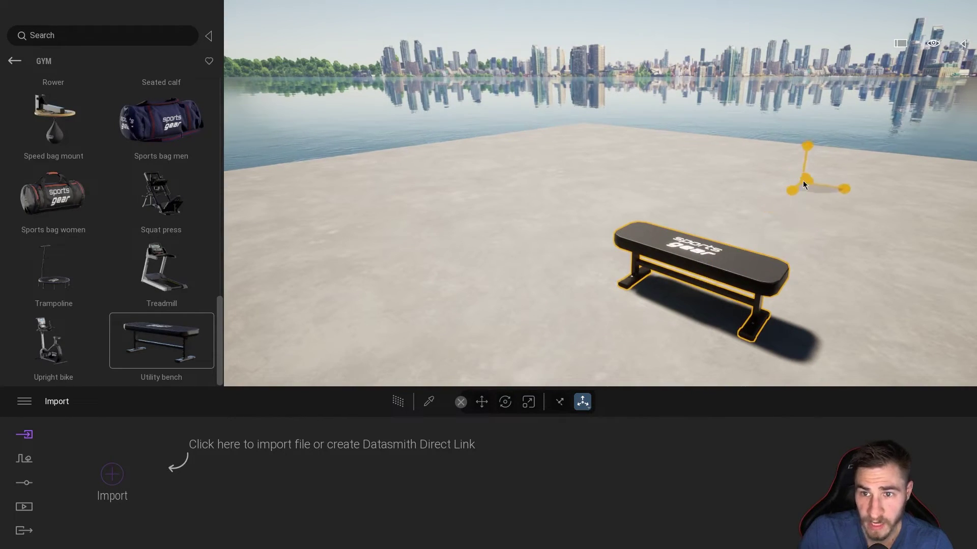
drag(803, 182, 800, 173)
right_drag(826, 280, 797, 274)
key(d)
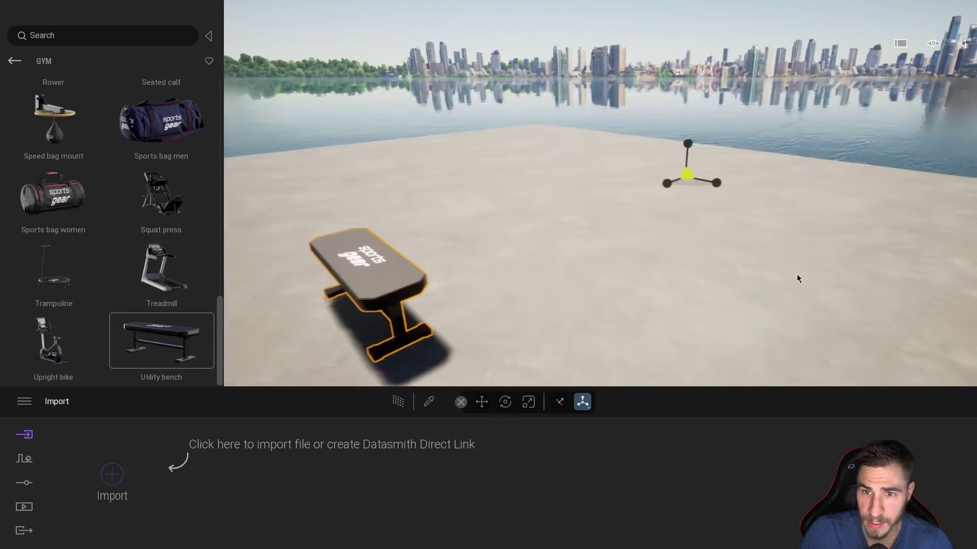
Leave pivot editing, then move and rotate the platform bench around its offset pivot.
click(583, 402)
mouse_move(692, 186)
mouse_down()
mouse_move(717, 183)
mouse_move(688, 178)
mouse_up()
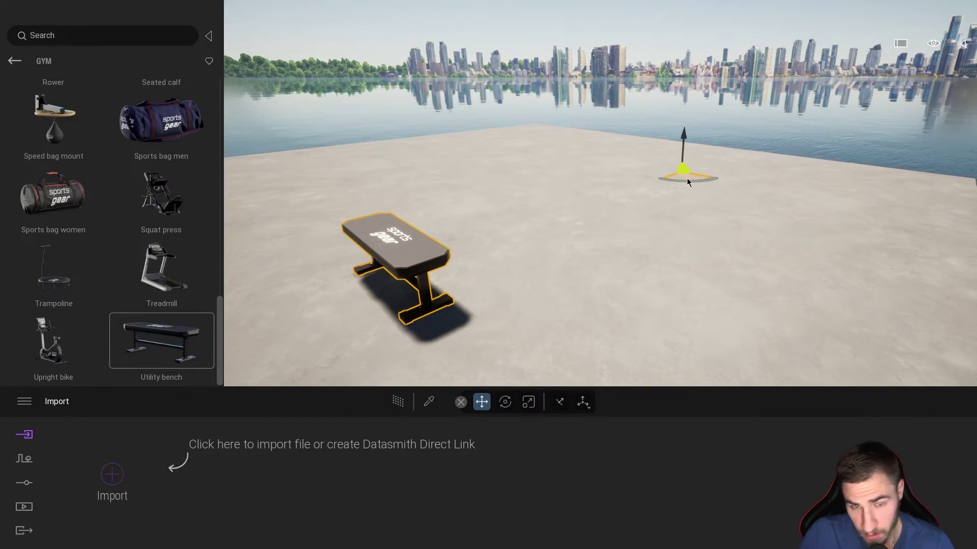
scroll(631, 286, down, 3)
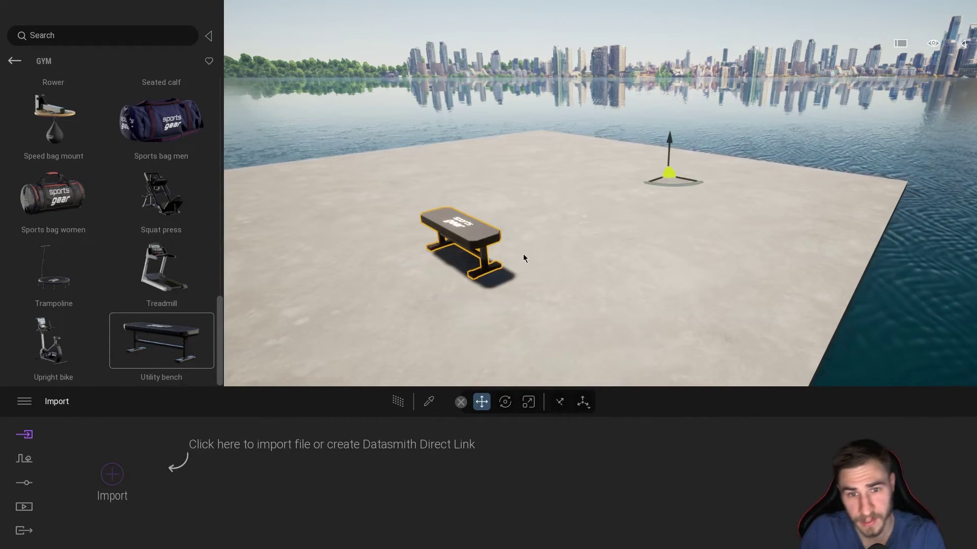
drag(676, 186, 633, 180)
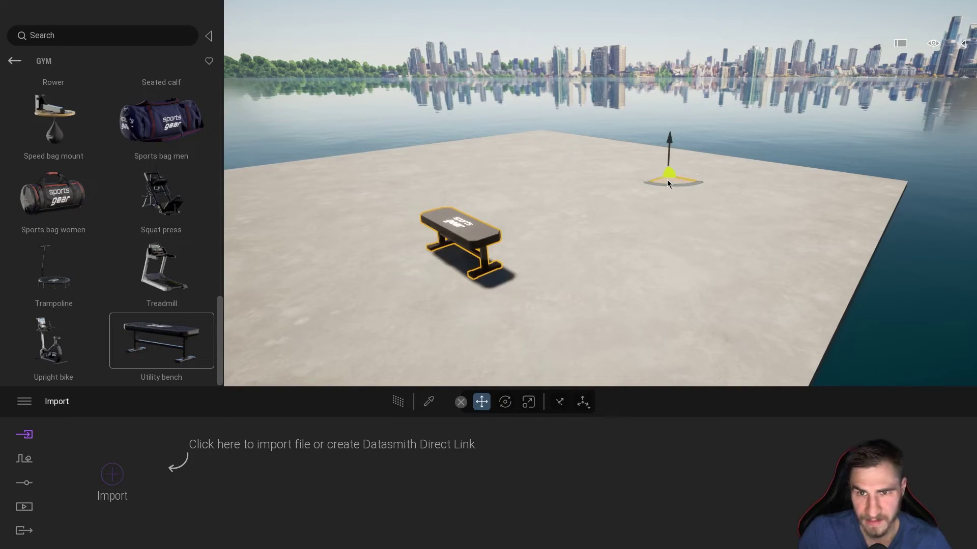
drag(667, 179, 643, 190)
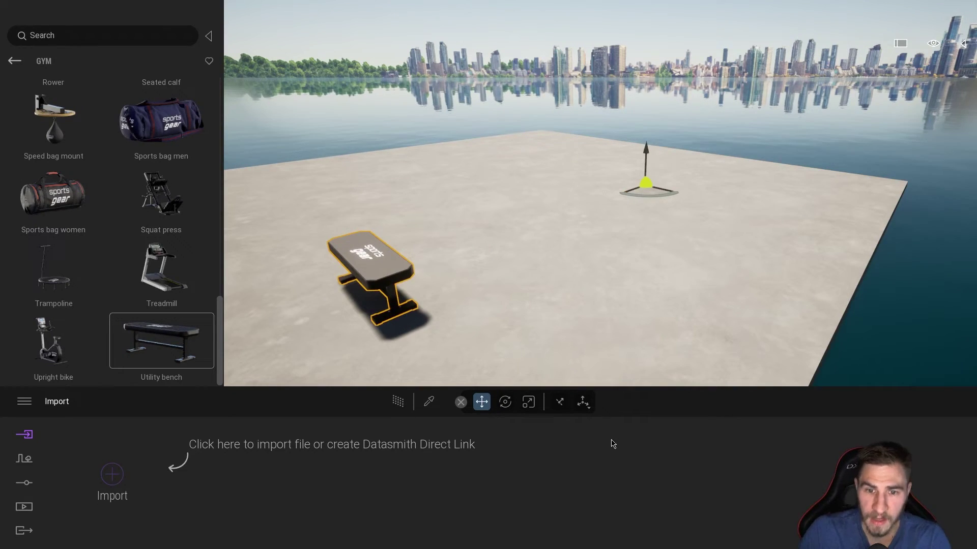
Reset the platform bench's pivot and switch its gizmo back to world axes.
click(589, 412)
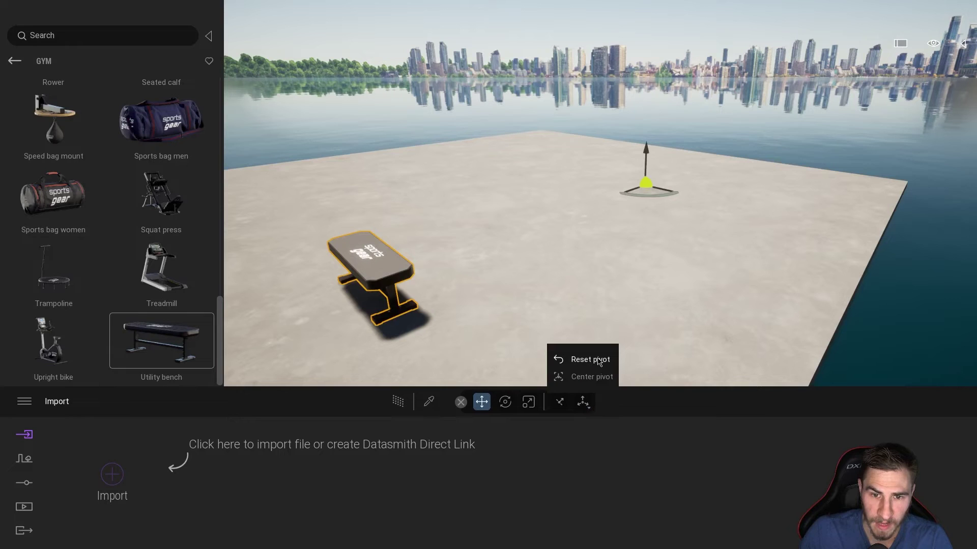
click(588, 363)
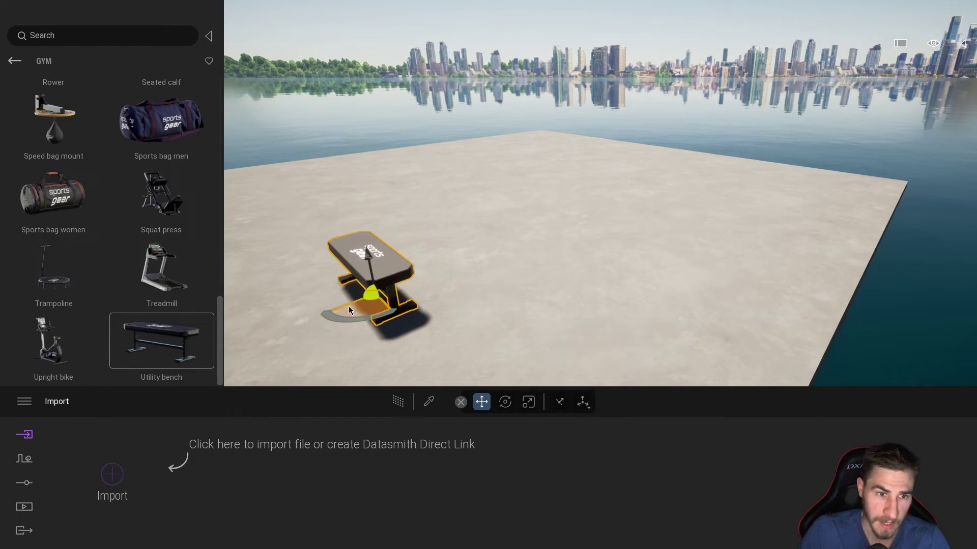
right_drag(365, 298, 368, 303)
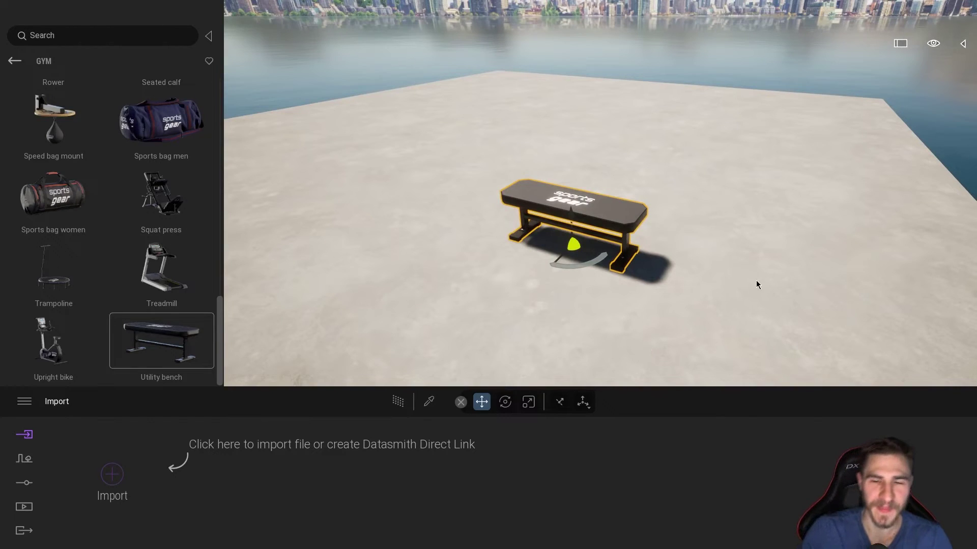
right_drag(559, 356, 539, 341)
click(560, 402)
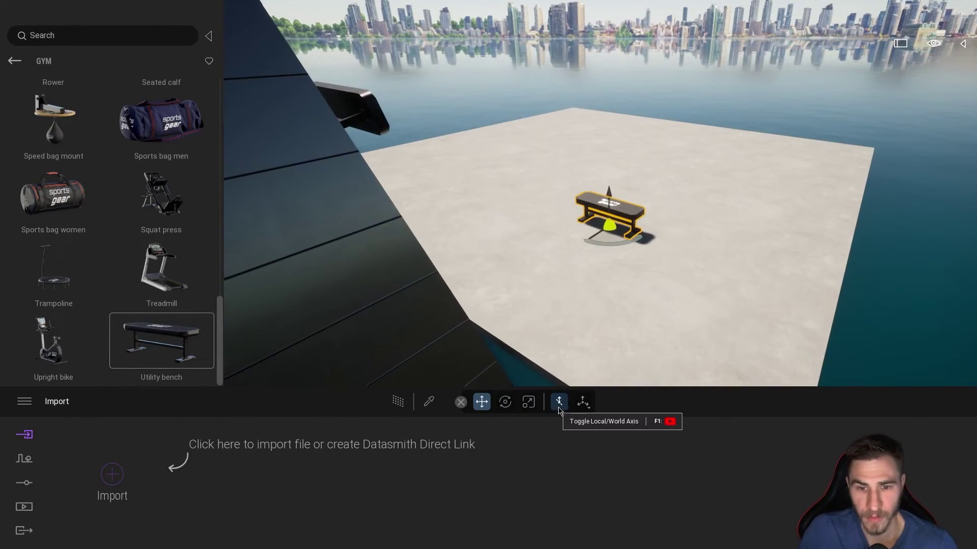
right_drag(621, 329, 647, 318)
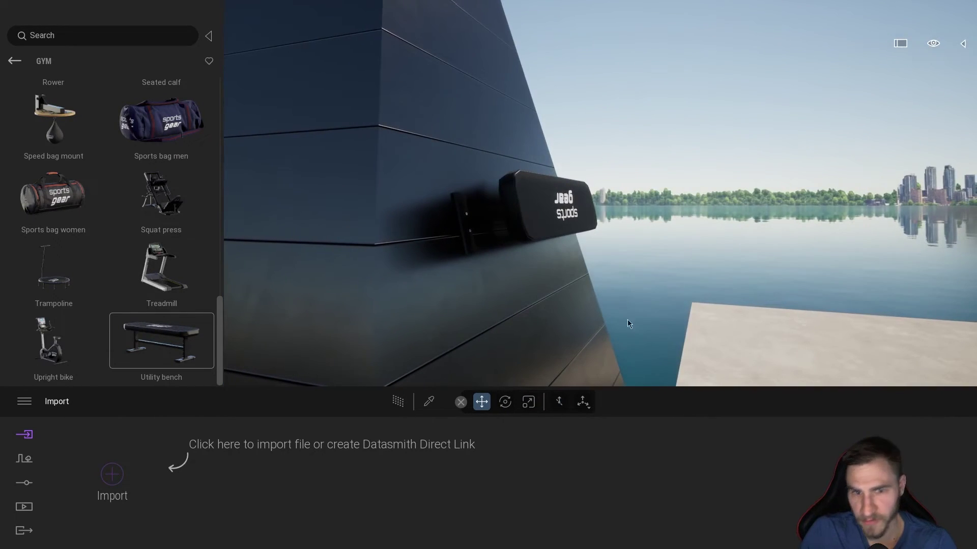
right_drag(485, 242, 450, 260)
key(s)
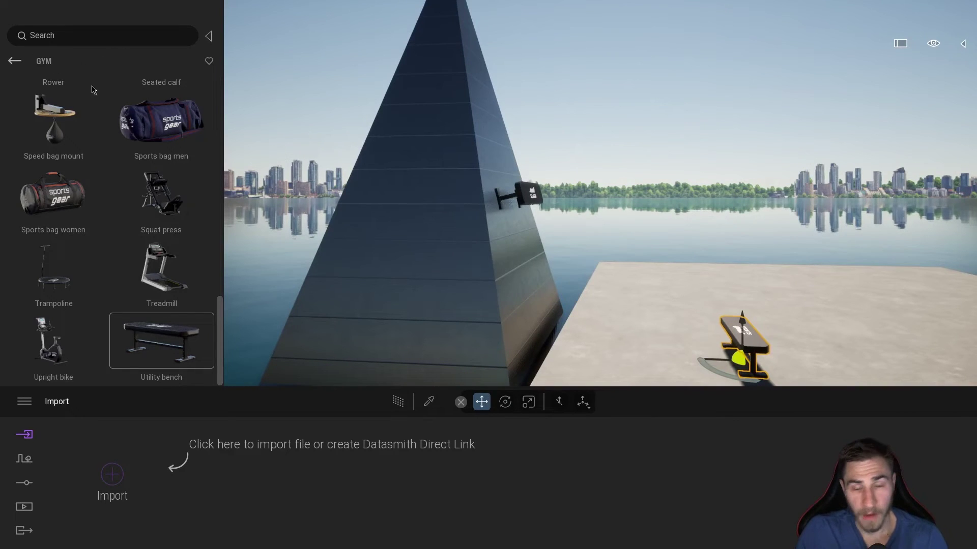
Browse the Decals assets and place the Graffiti 2 decal on the pyramid's broad front face.
click(14, 61)
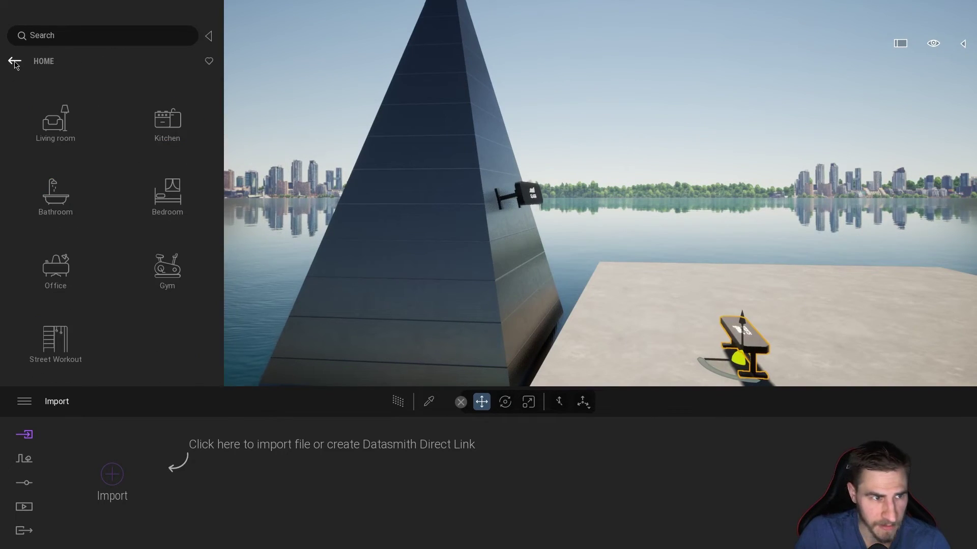
click(15, 62)
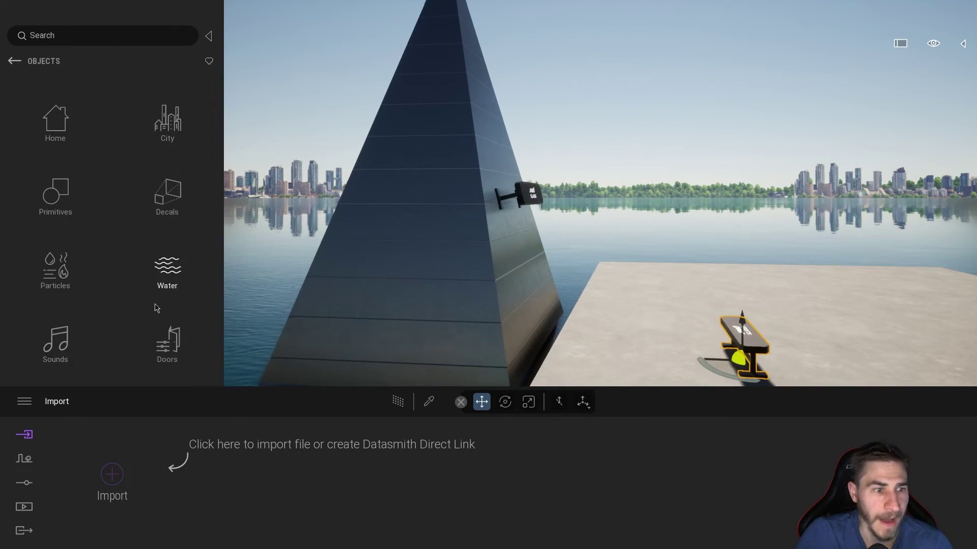
click(152, 195)
scroll(151, 218, down, 2)
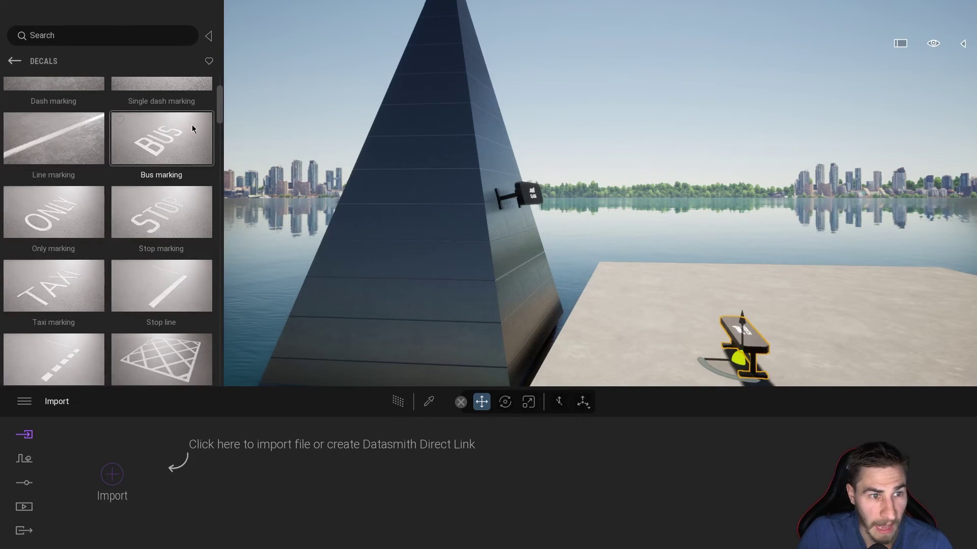
drag(221, 105, 222, 145)
scroll(159, 241, down, 4)
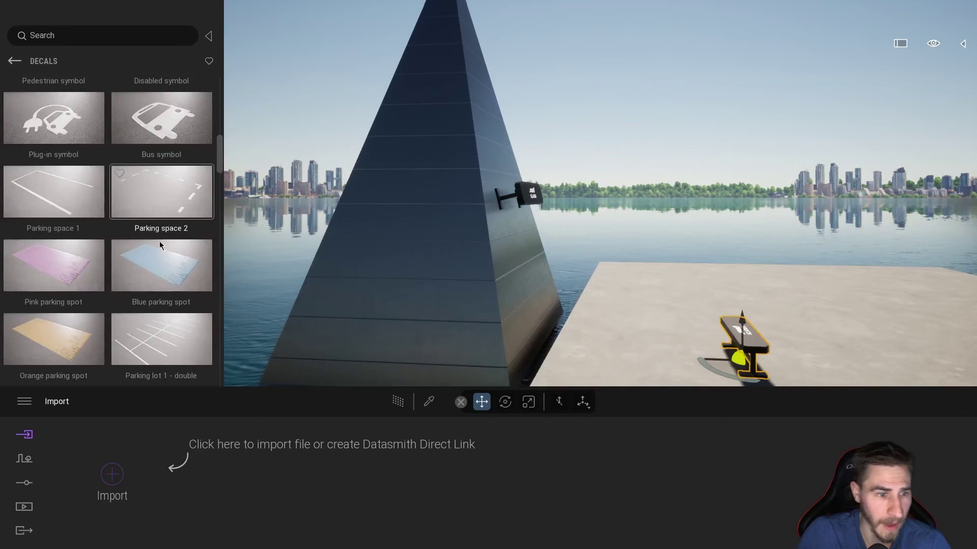
scroll(158, 257, down, 8)
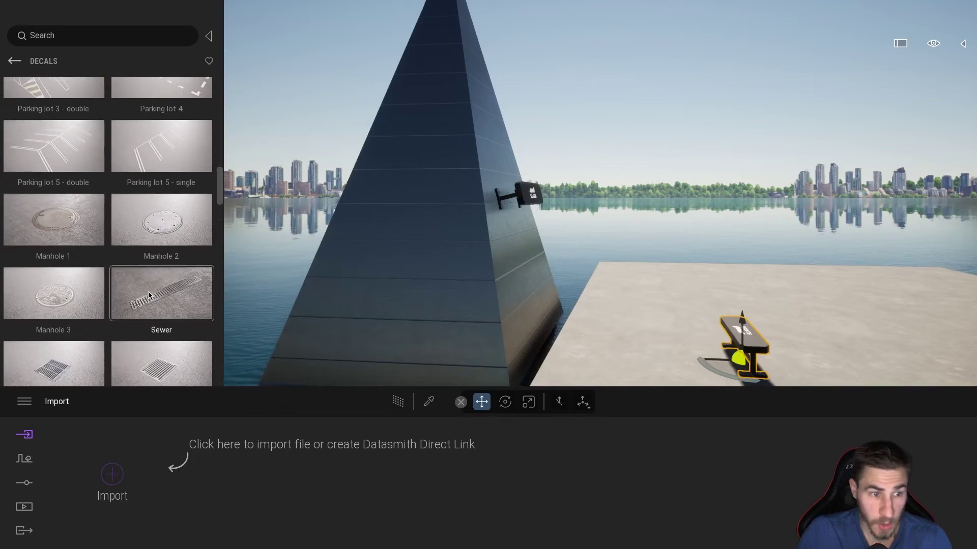
drag(158, 208, 629, 291)
drag(856, 393, 423, 297)
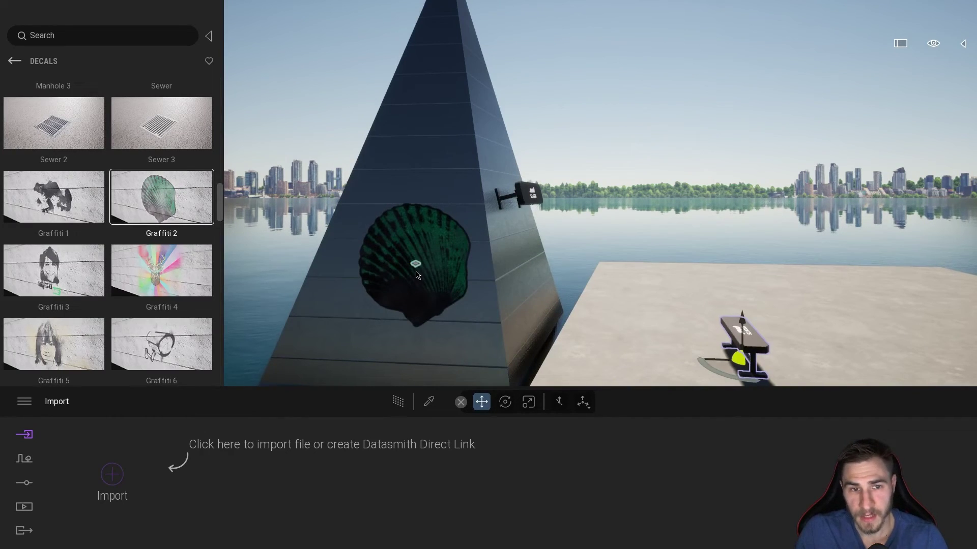
Select the Graffiti 2 decal and move it upward on the pyramid's sloped face using world axes.
key(w)
key(a)
right_drag(416, 275, 547, 257)
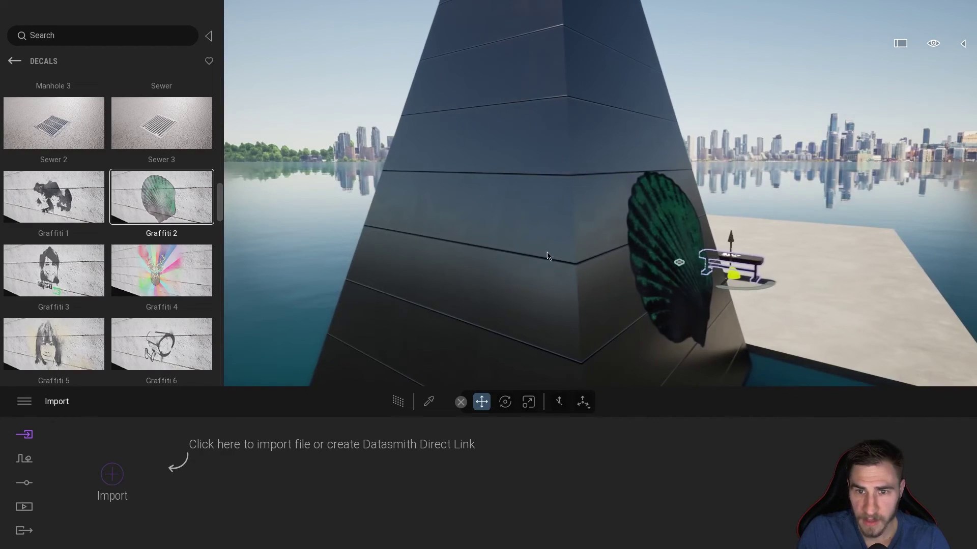
click(678, 267)
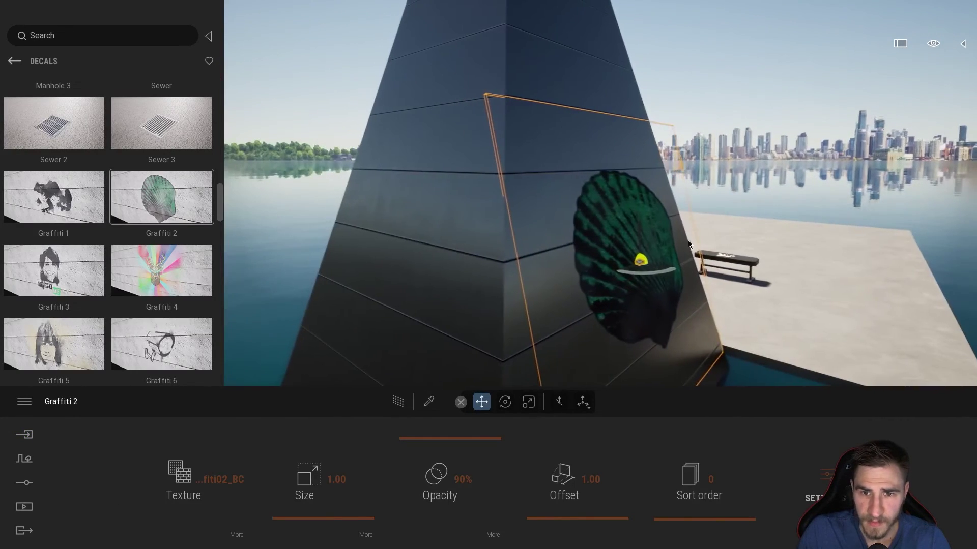
click(642, 230)
drag(642, 229, 642, 154)
right_drag(642, 154, 575, 158)
key(a)
key(d)
key(d)
key(a)
key(a)
drag(758, 197, 763, 259)
right_drag(762, 258, 804, 258)
key(d)
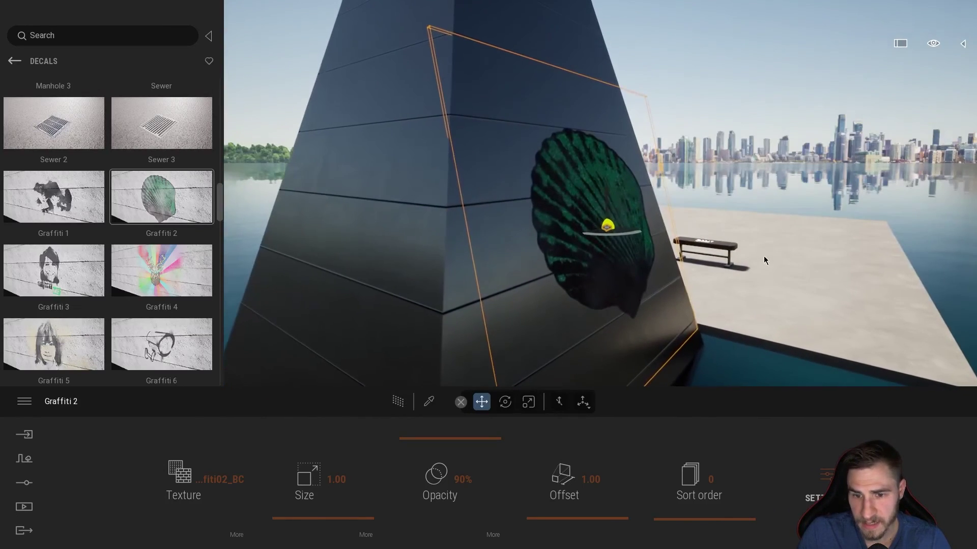
Switch the Graffiti 2 decal's gizmo to local axes, slide the decal higher along the pyramid's slope, and deselect it.
click(558, 407)
drag(594, 214, 561, 196)
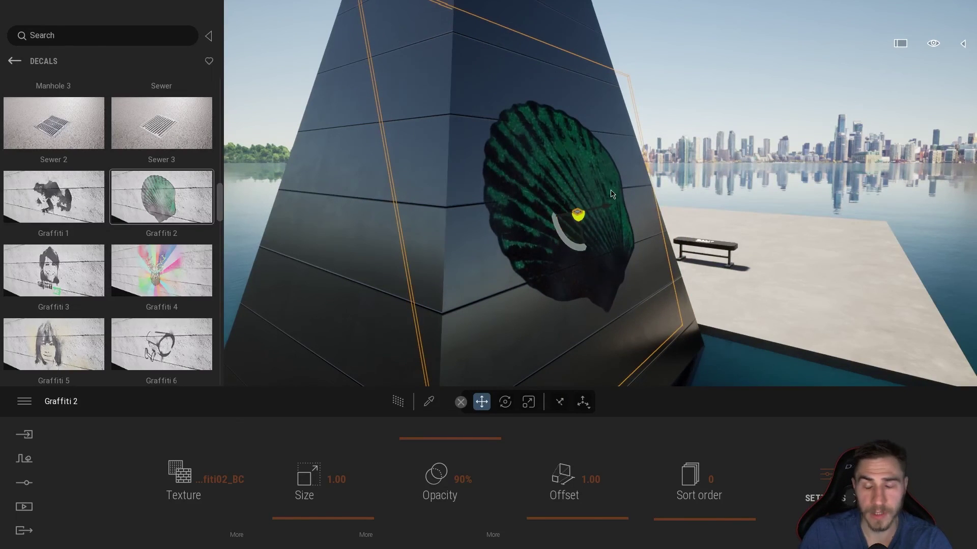
drag(563, 236, 556, 185)
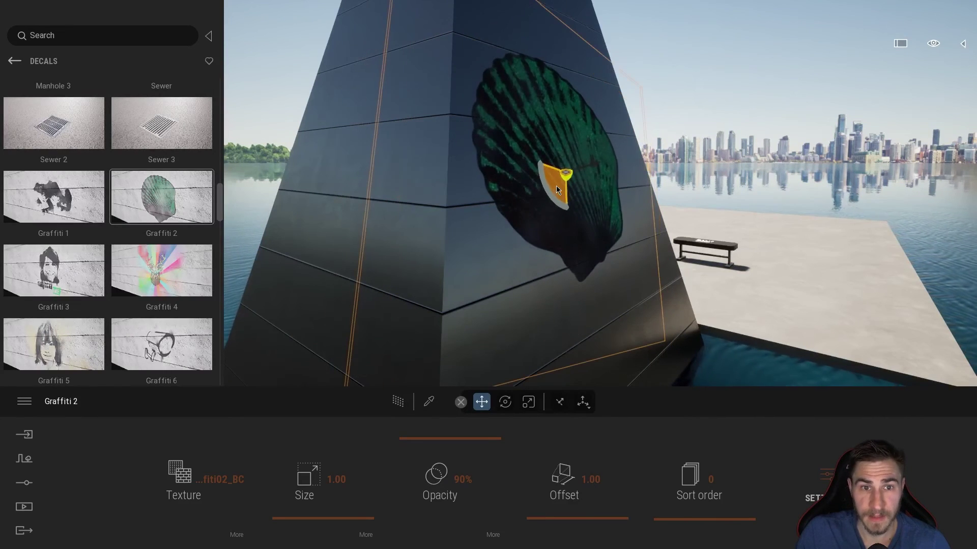
right_drag(556, 186, 570, 92)
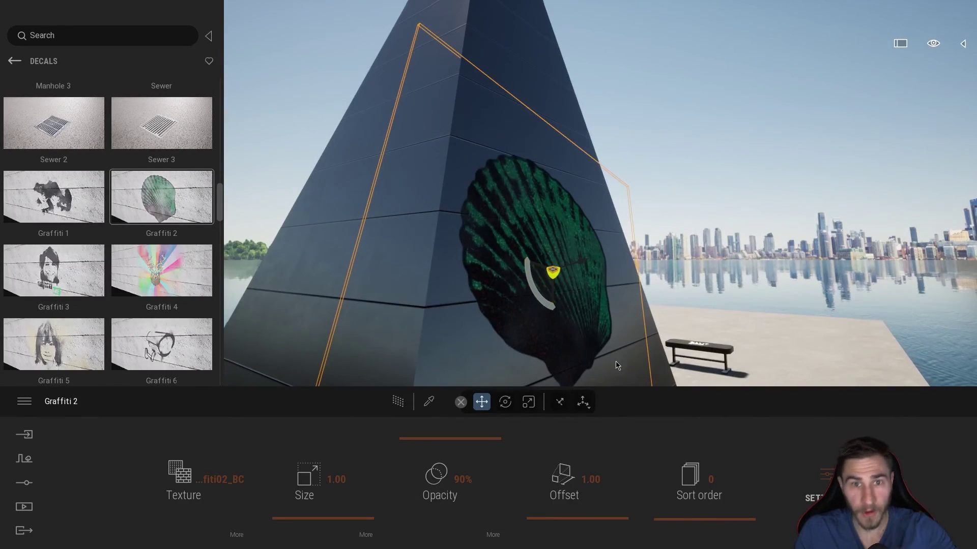
key(s)
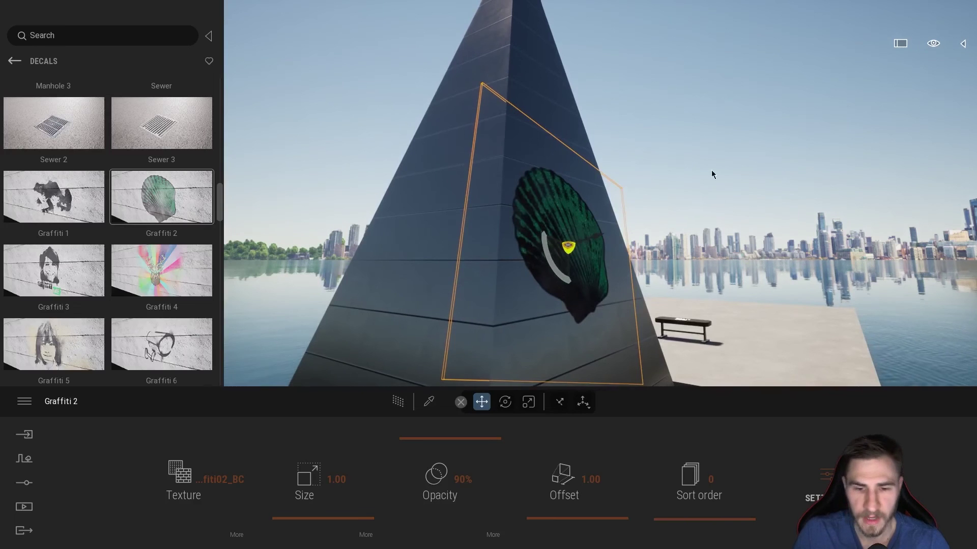
click(711, 170)
key(d)
right_drag(350, 321, 539, 262)
key(s)
key(d)
key(w)
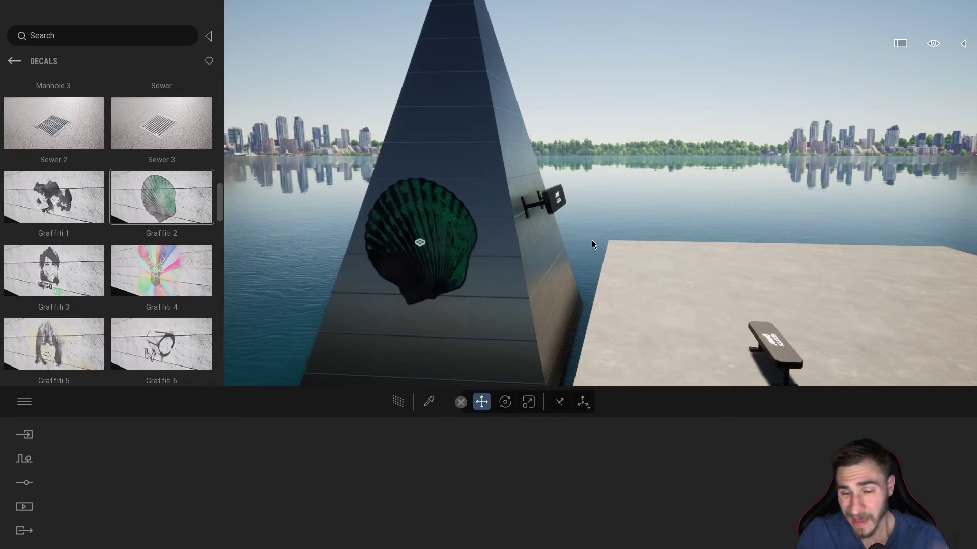